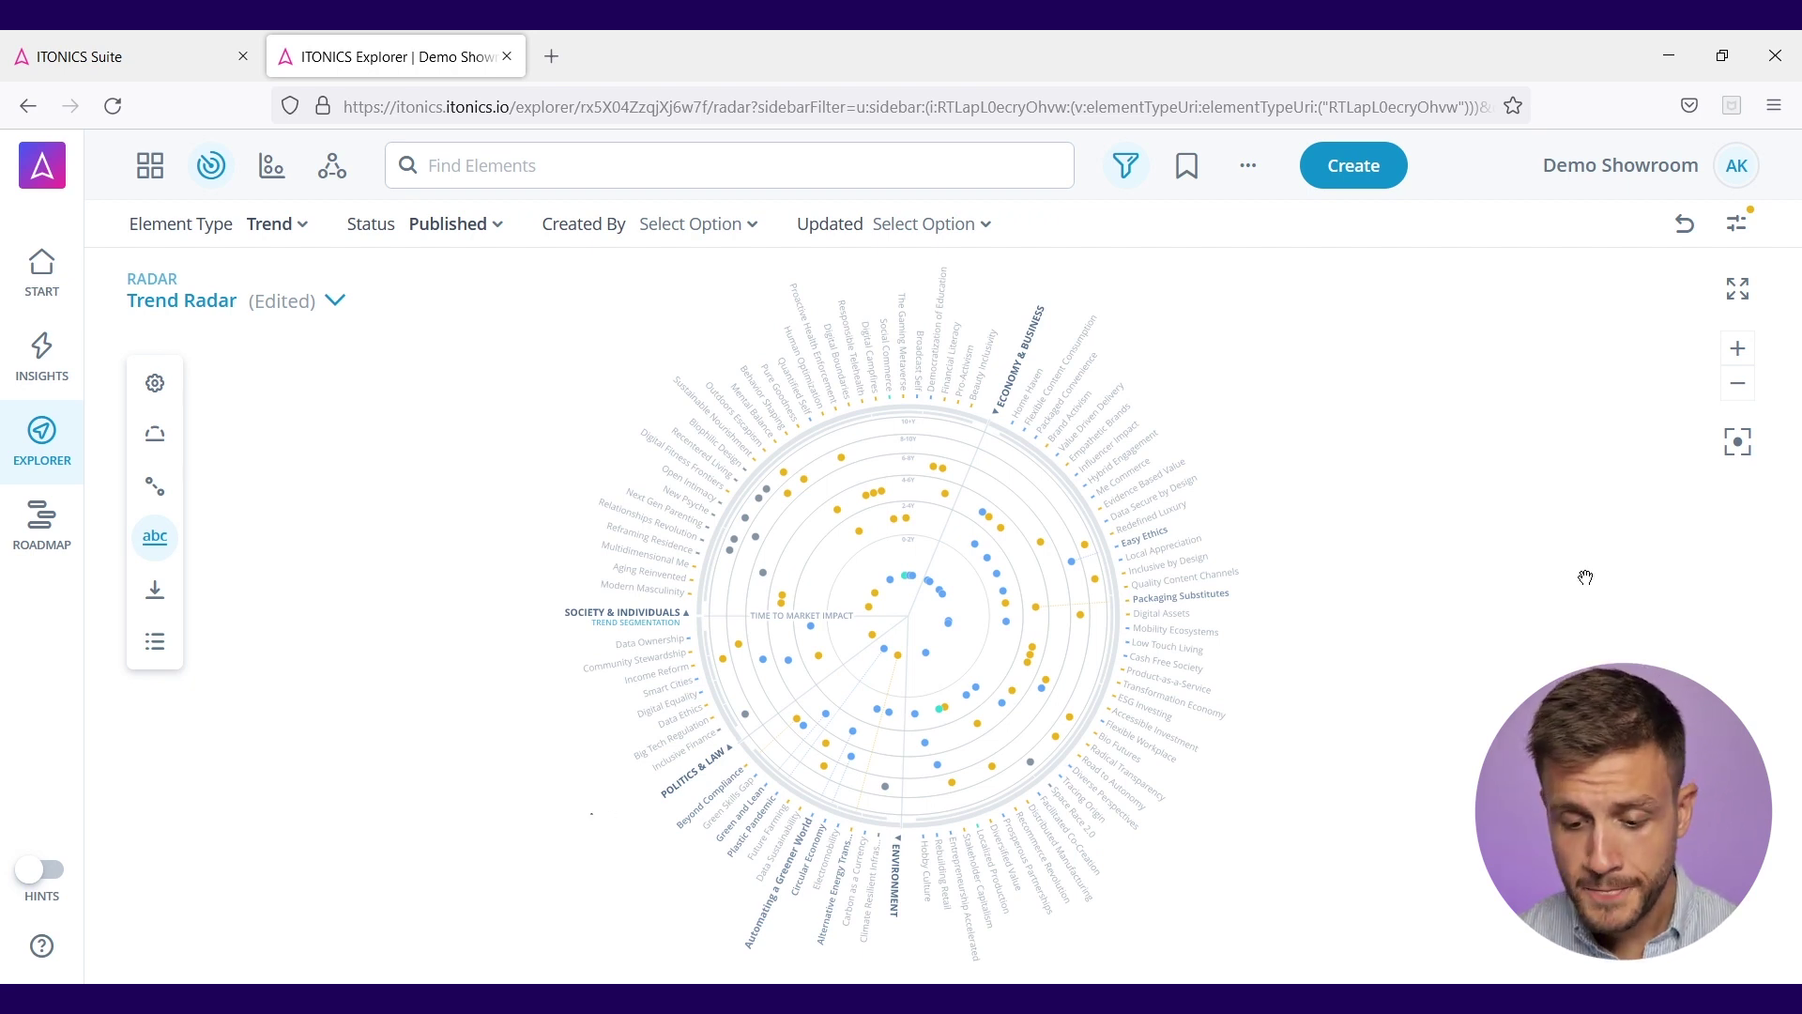
Step: Review the Plastic Pandemic trend's ratings (Low potential impact, Medium strategic fit), then clear its radar highlights
left_click(886, 651)
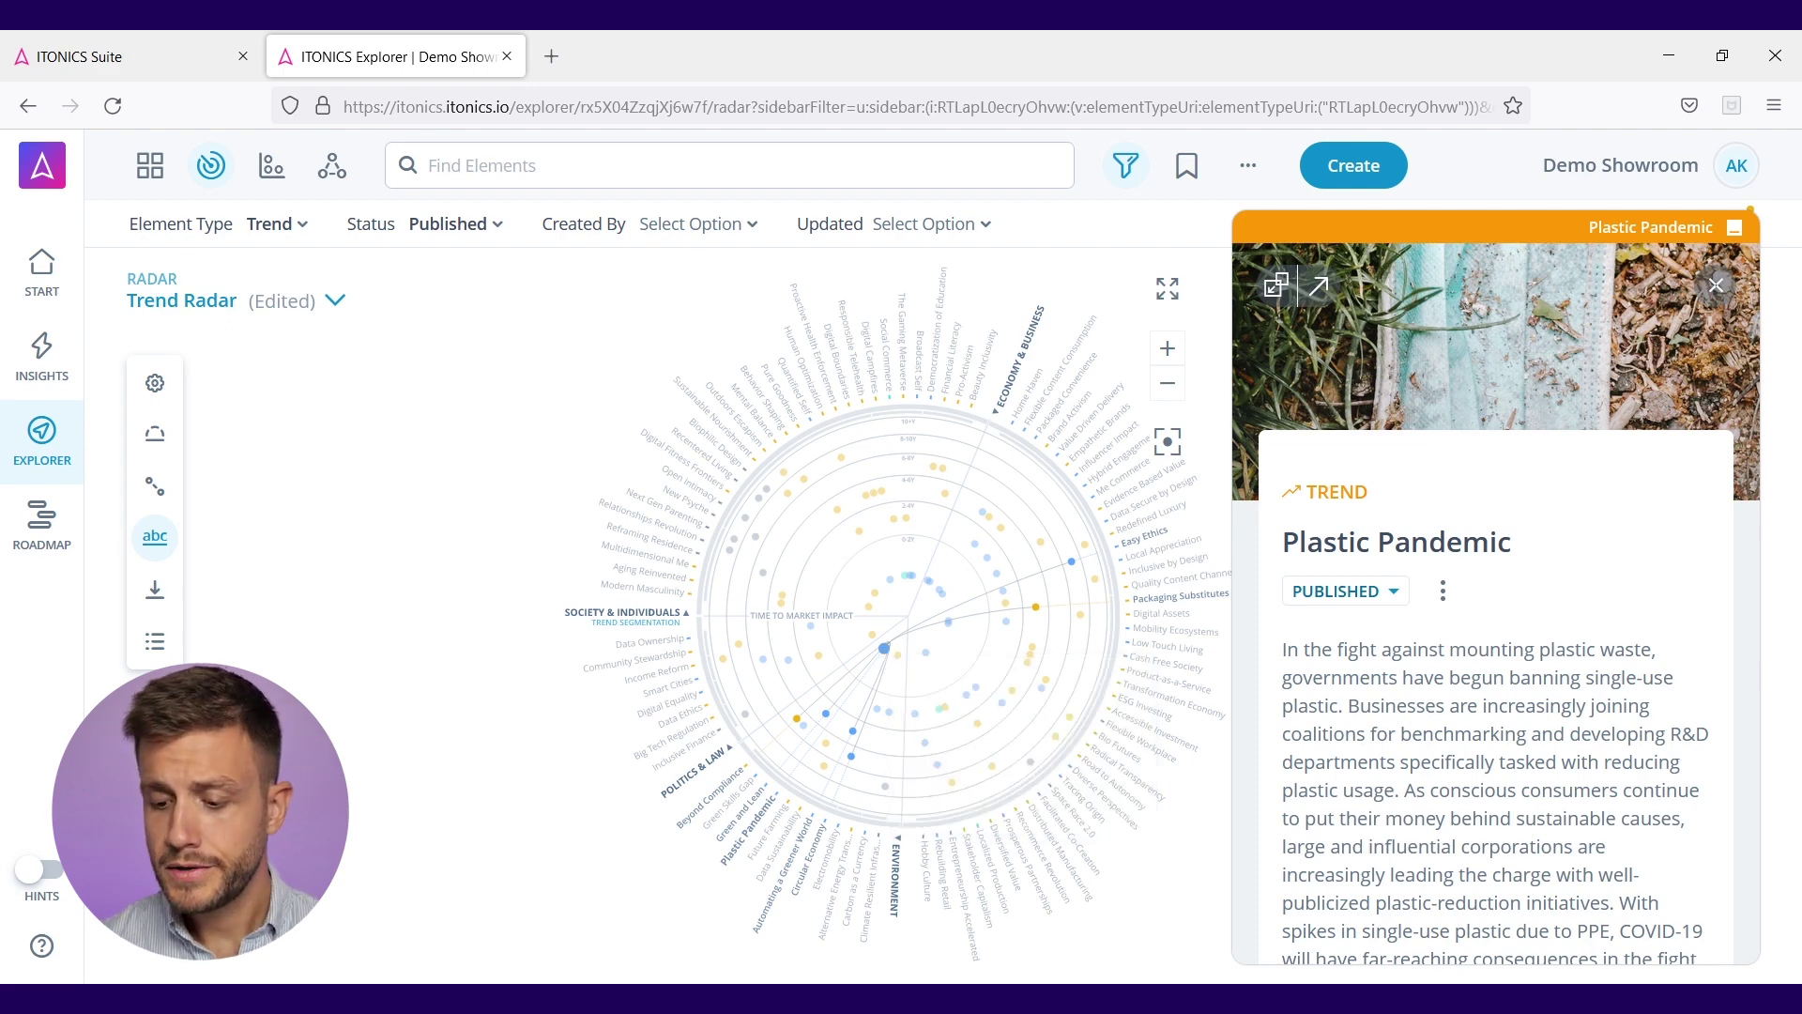
scroll(1514, 652, "down", 3)
scroll(1515, 652, "down", 10)
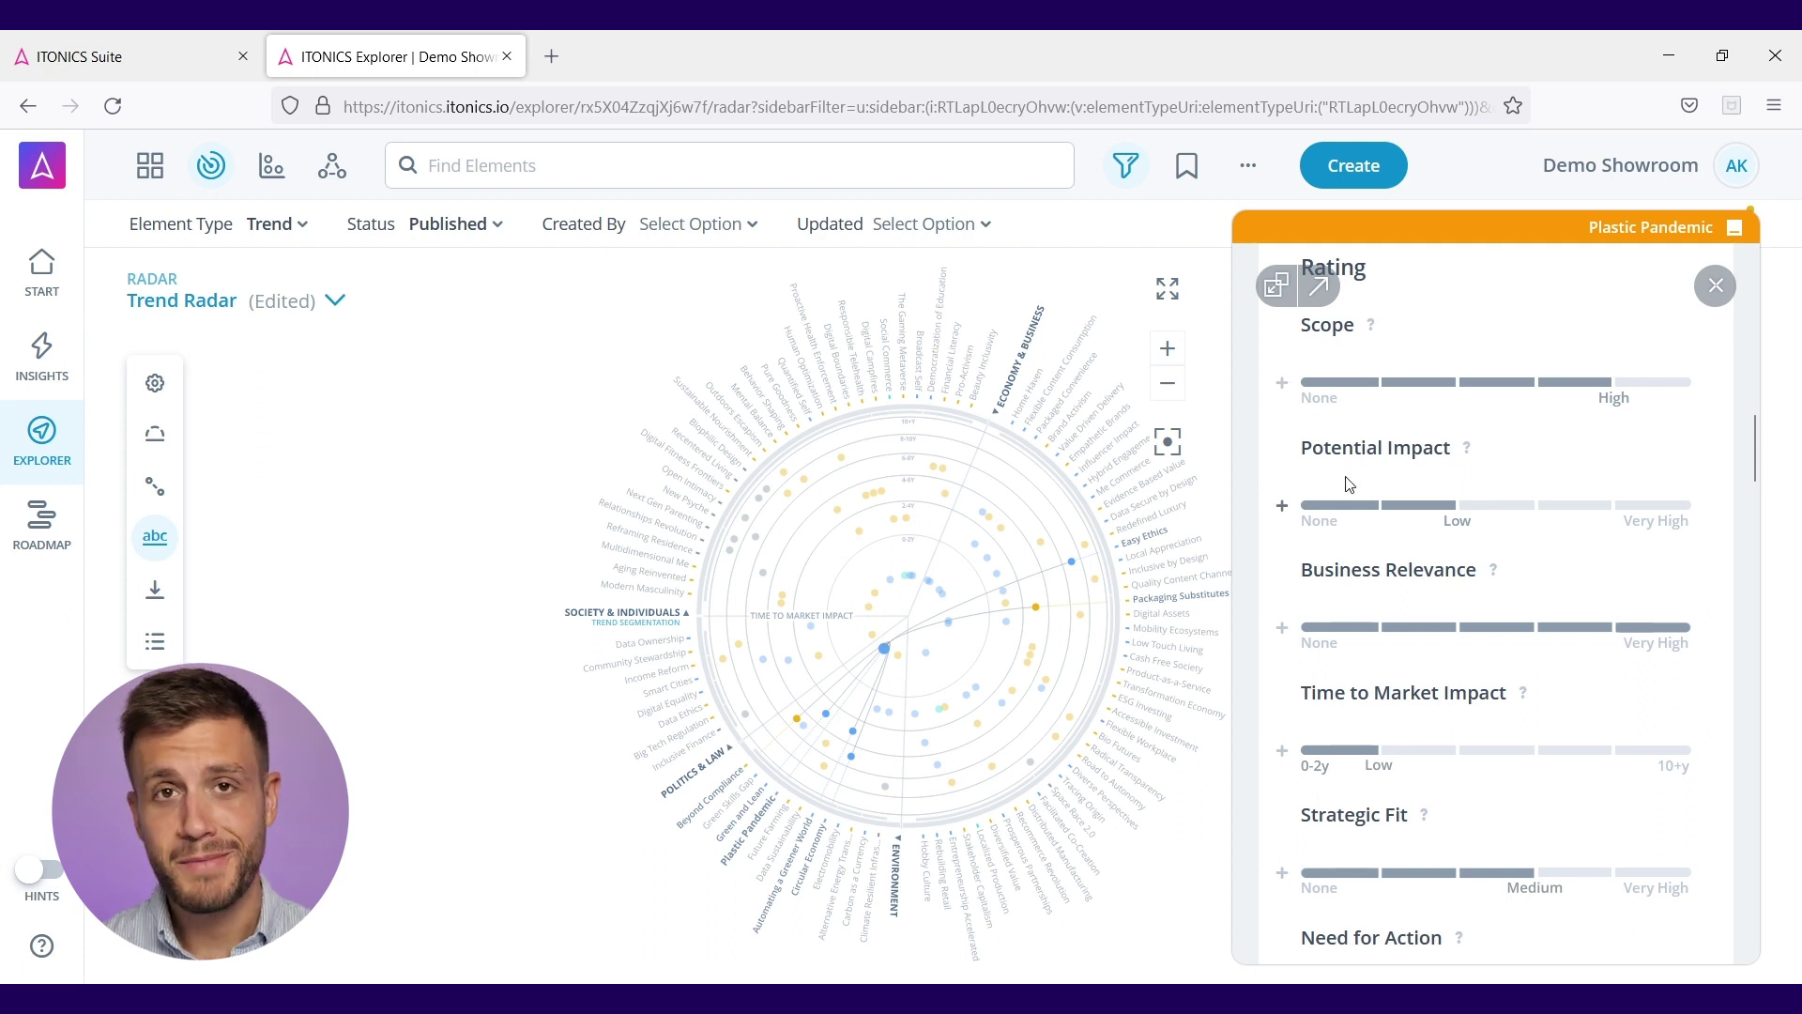
scroll(1349, 483, "down", 2)
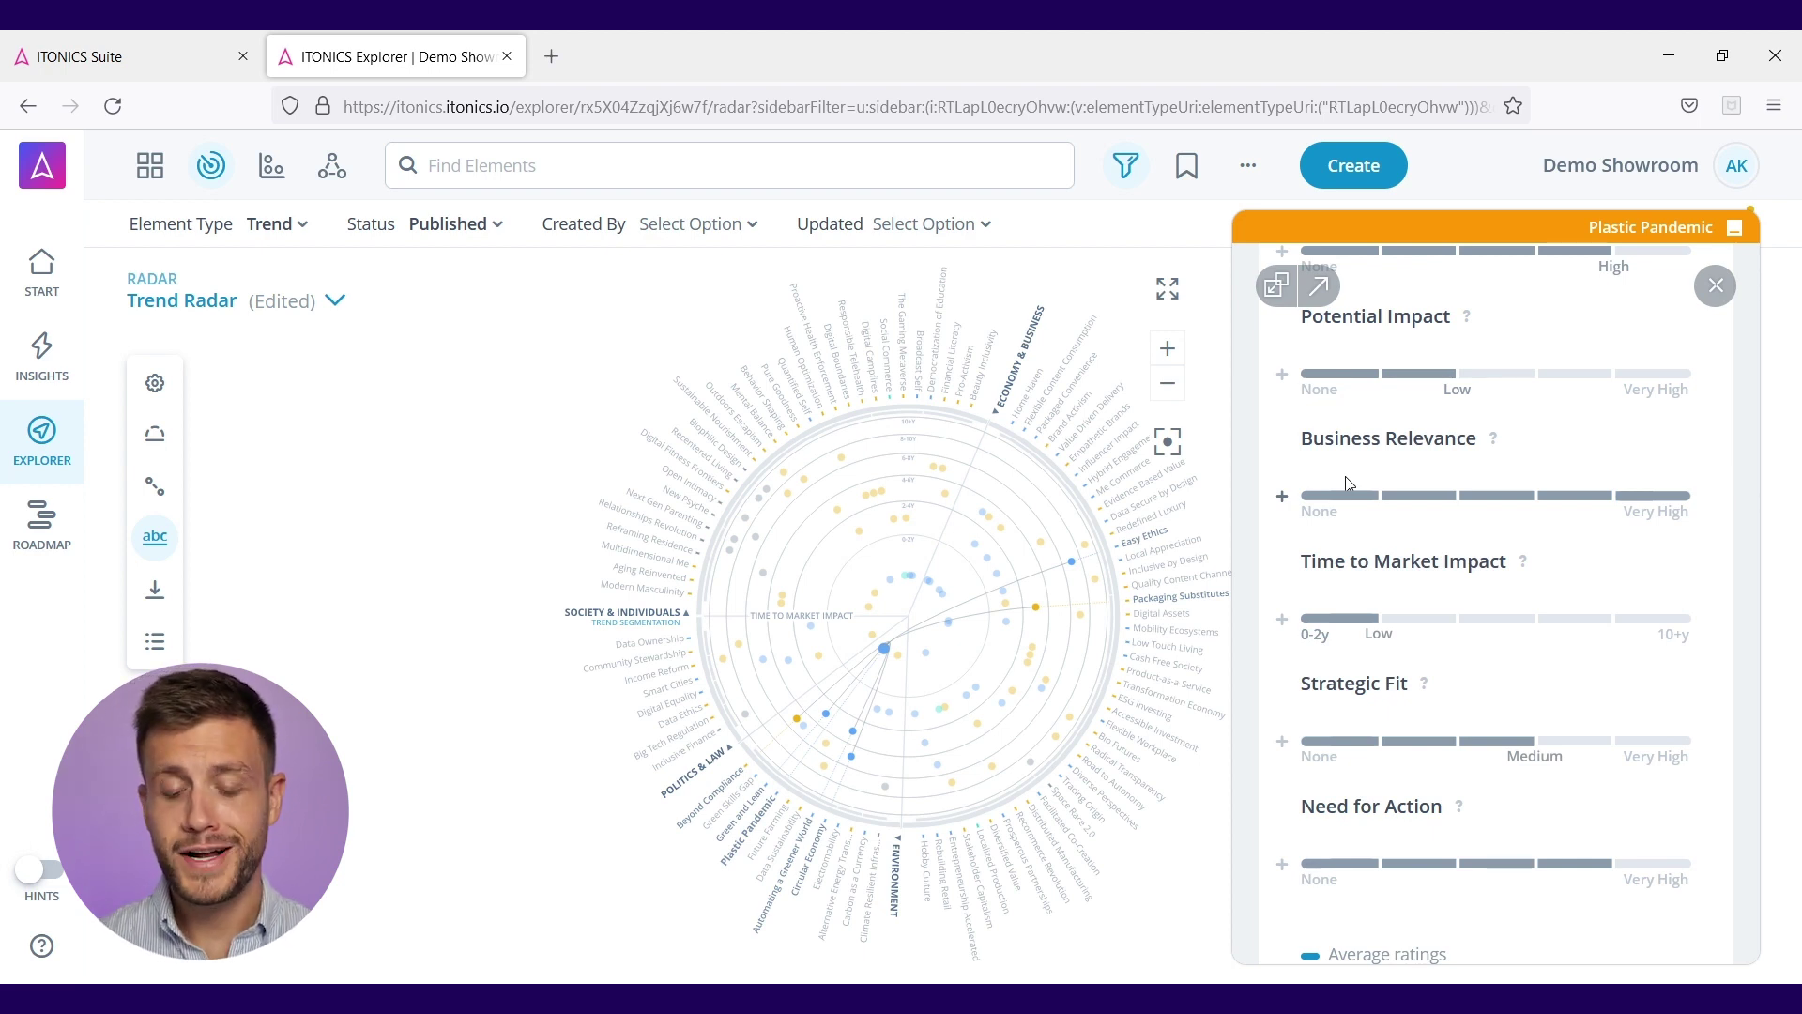
left_click(514, 330)
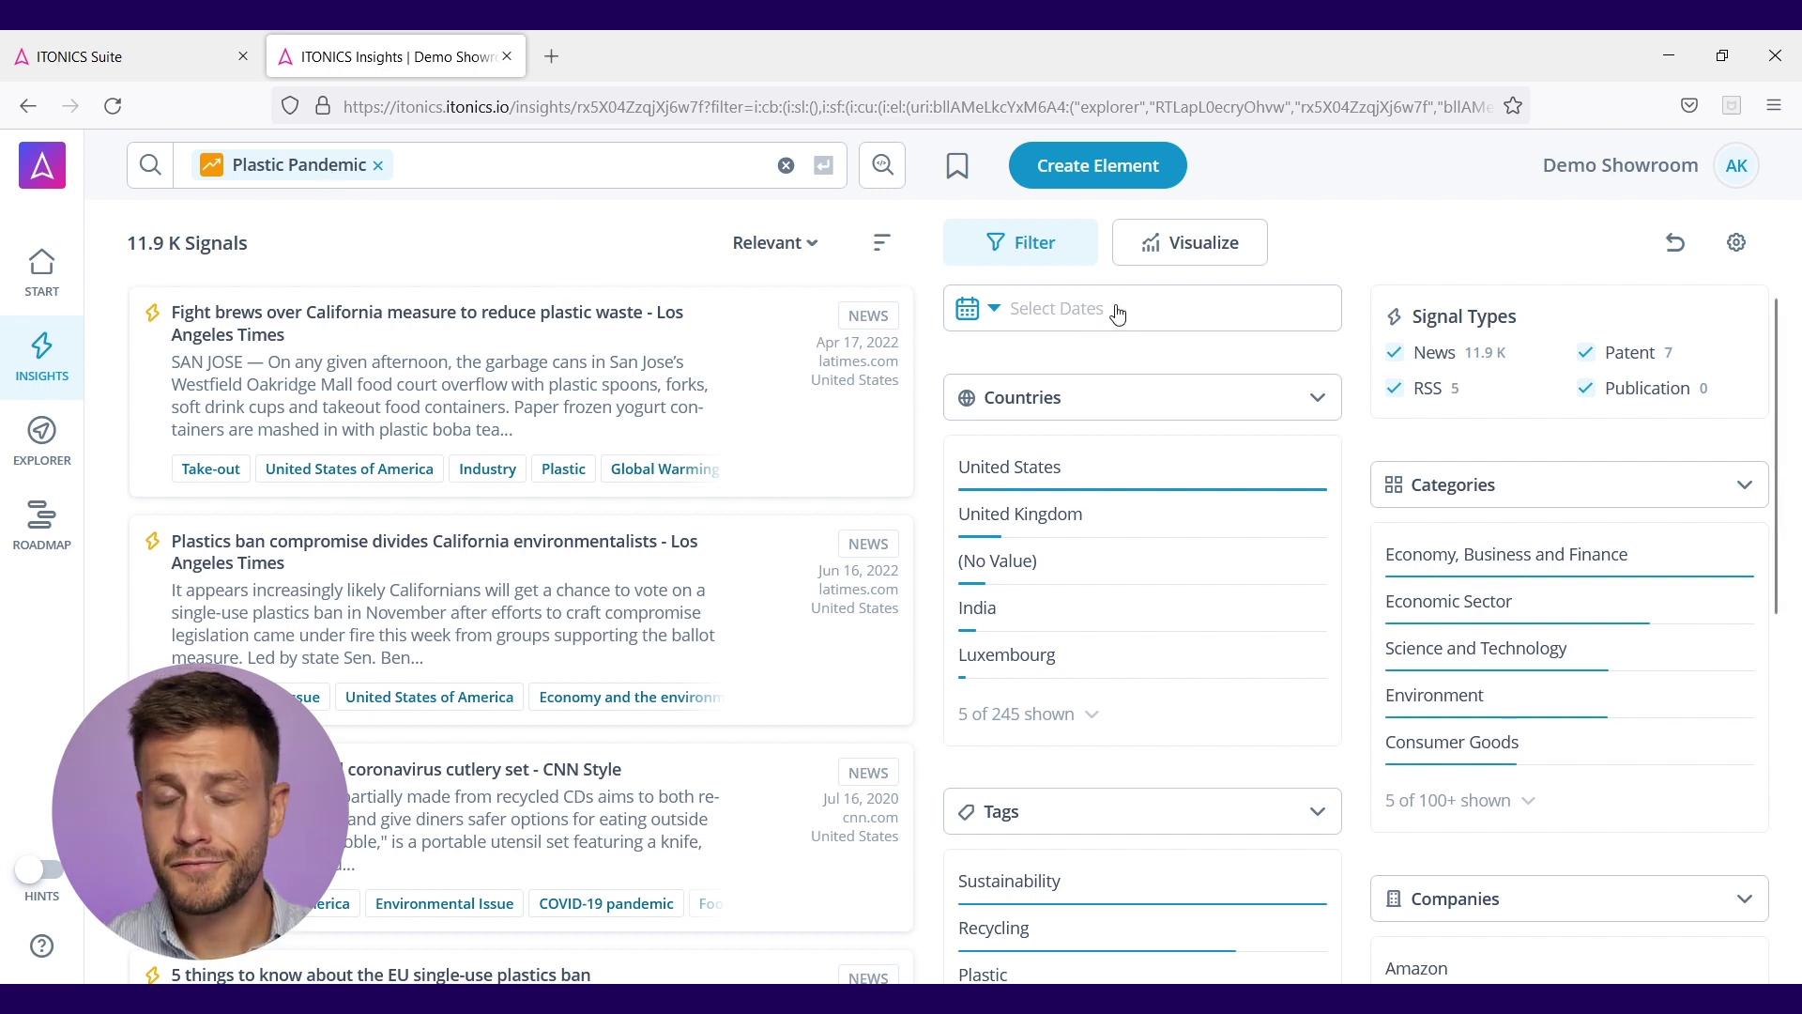
Step: Filter the Plastic Pandemic signals to Past Month, leaving 368, and browse the additional filter types
left_click(994, 310)
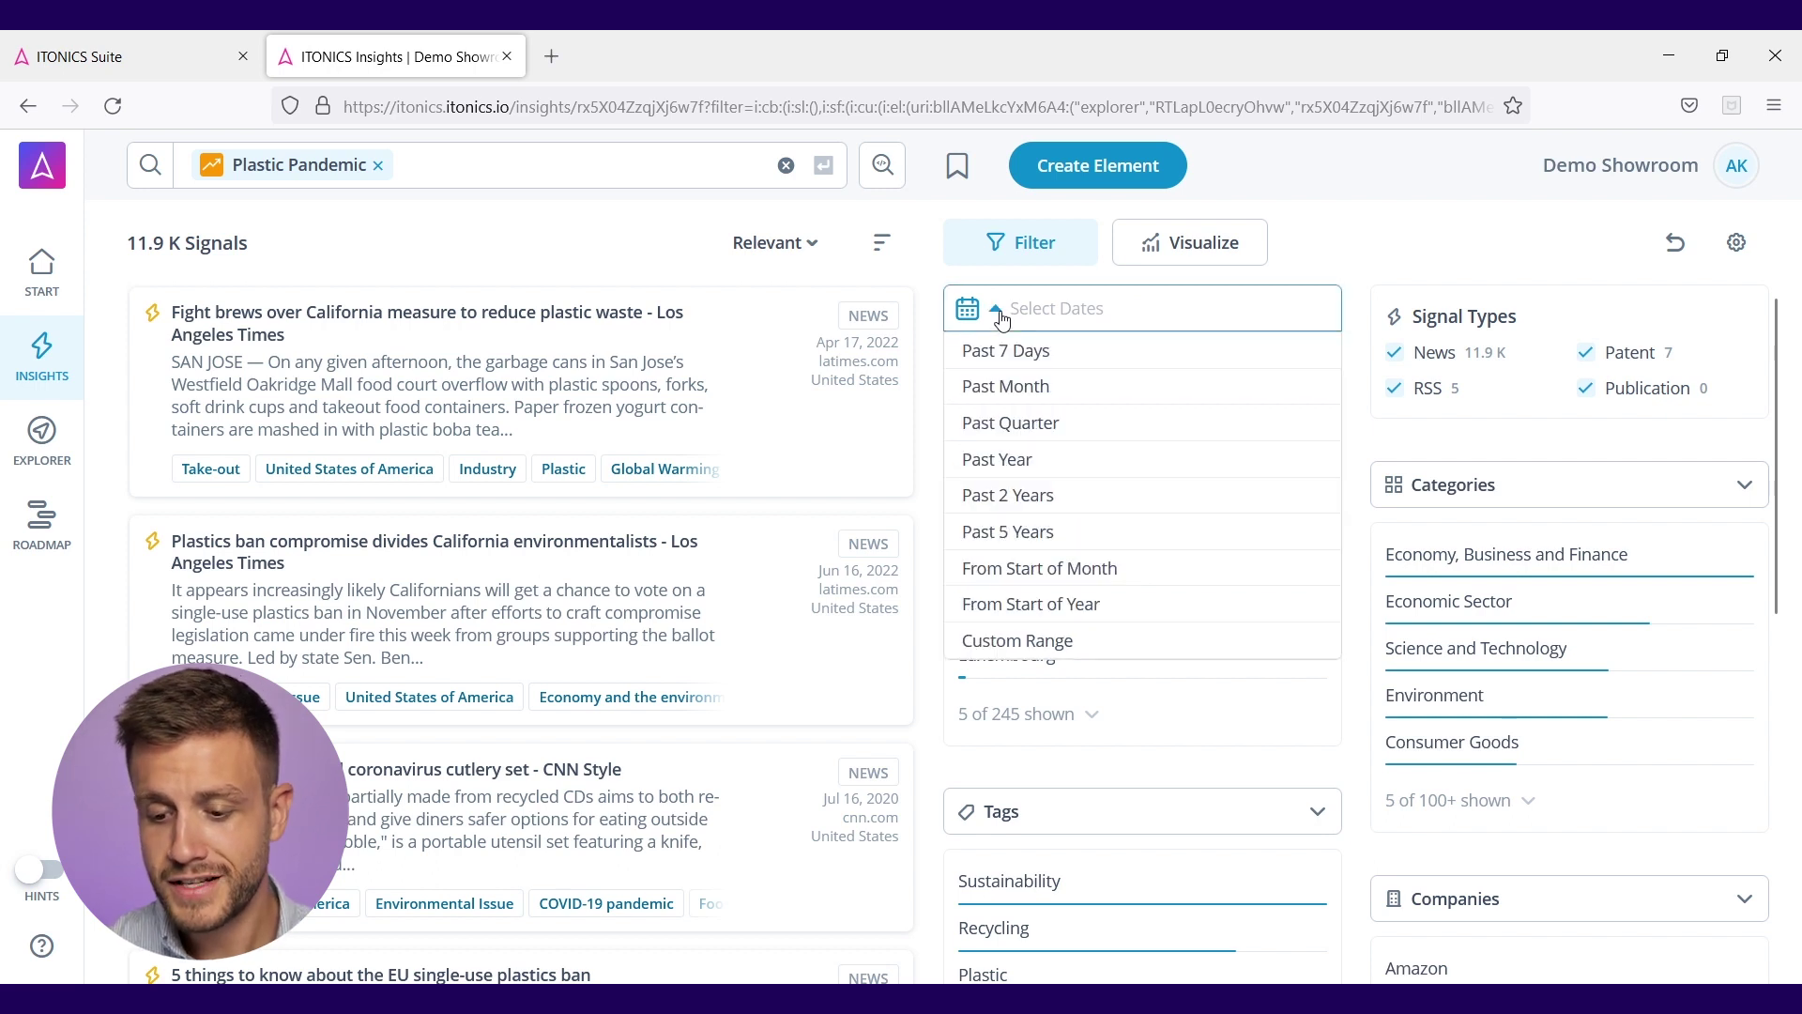
left_click(1027, 393)
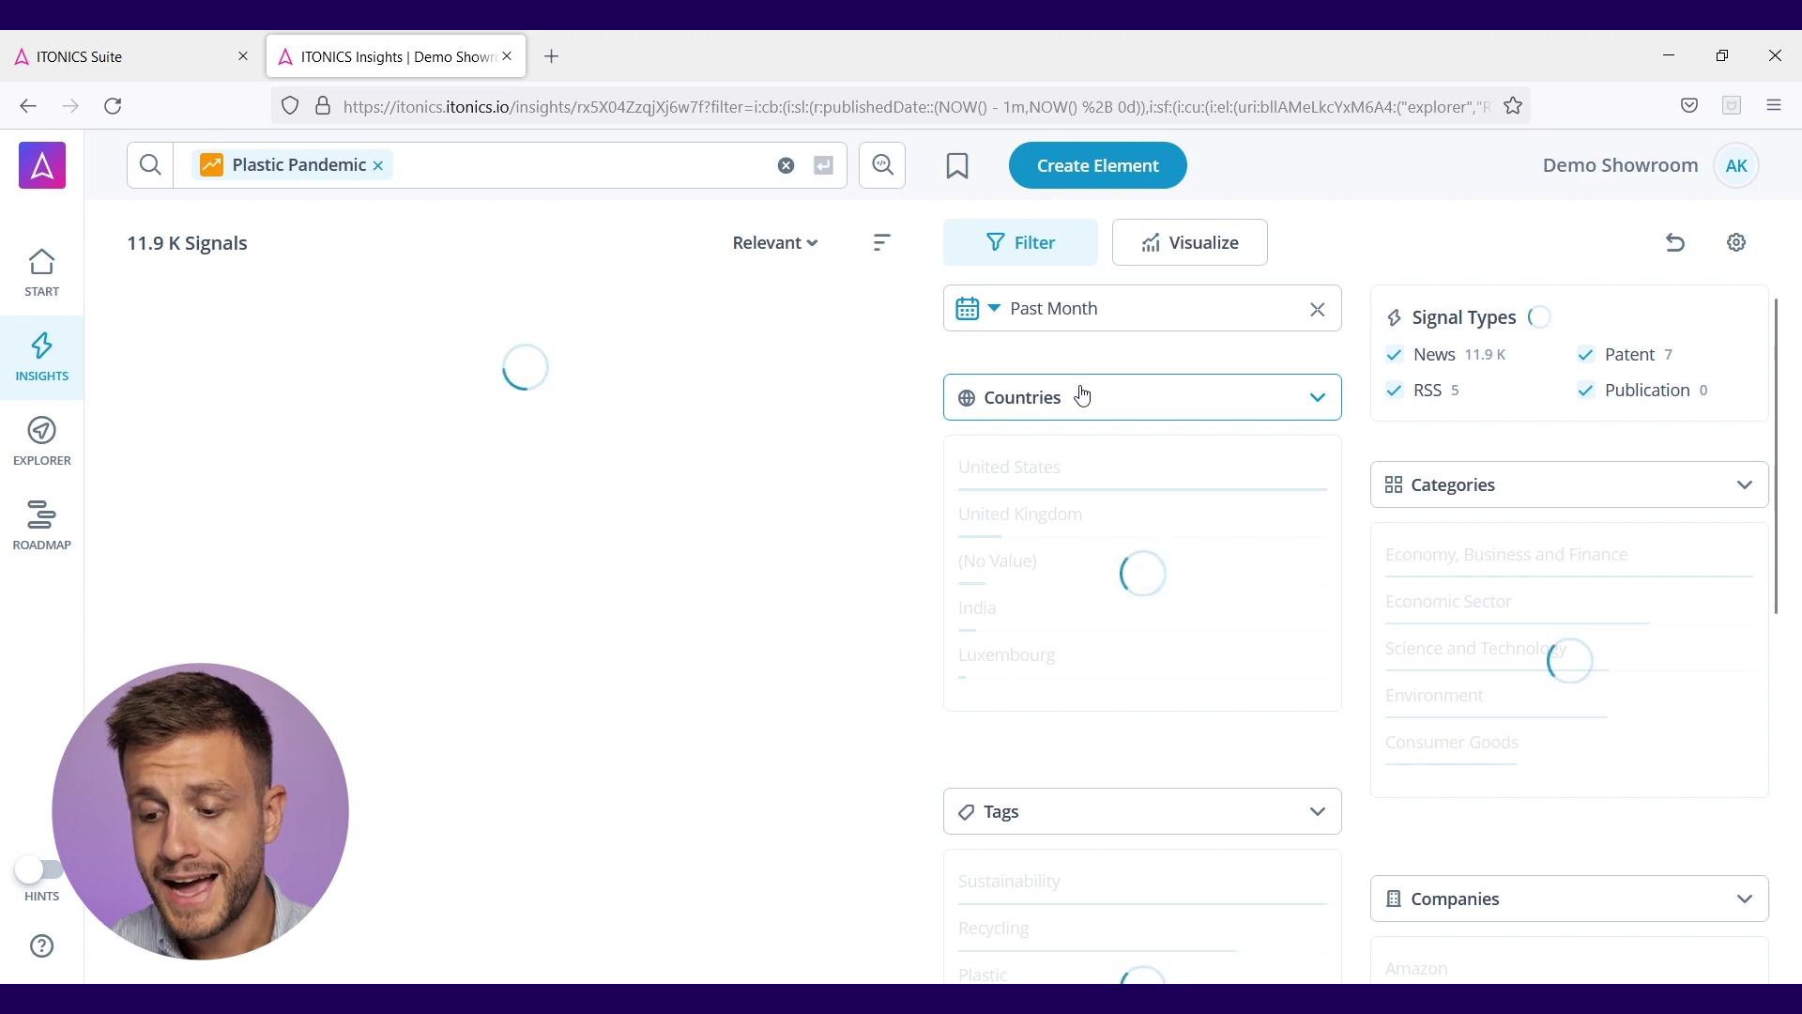
scroll(1081, 391, "down", 2)
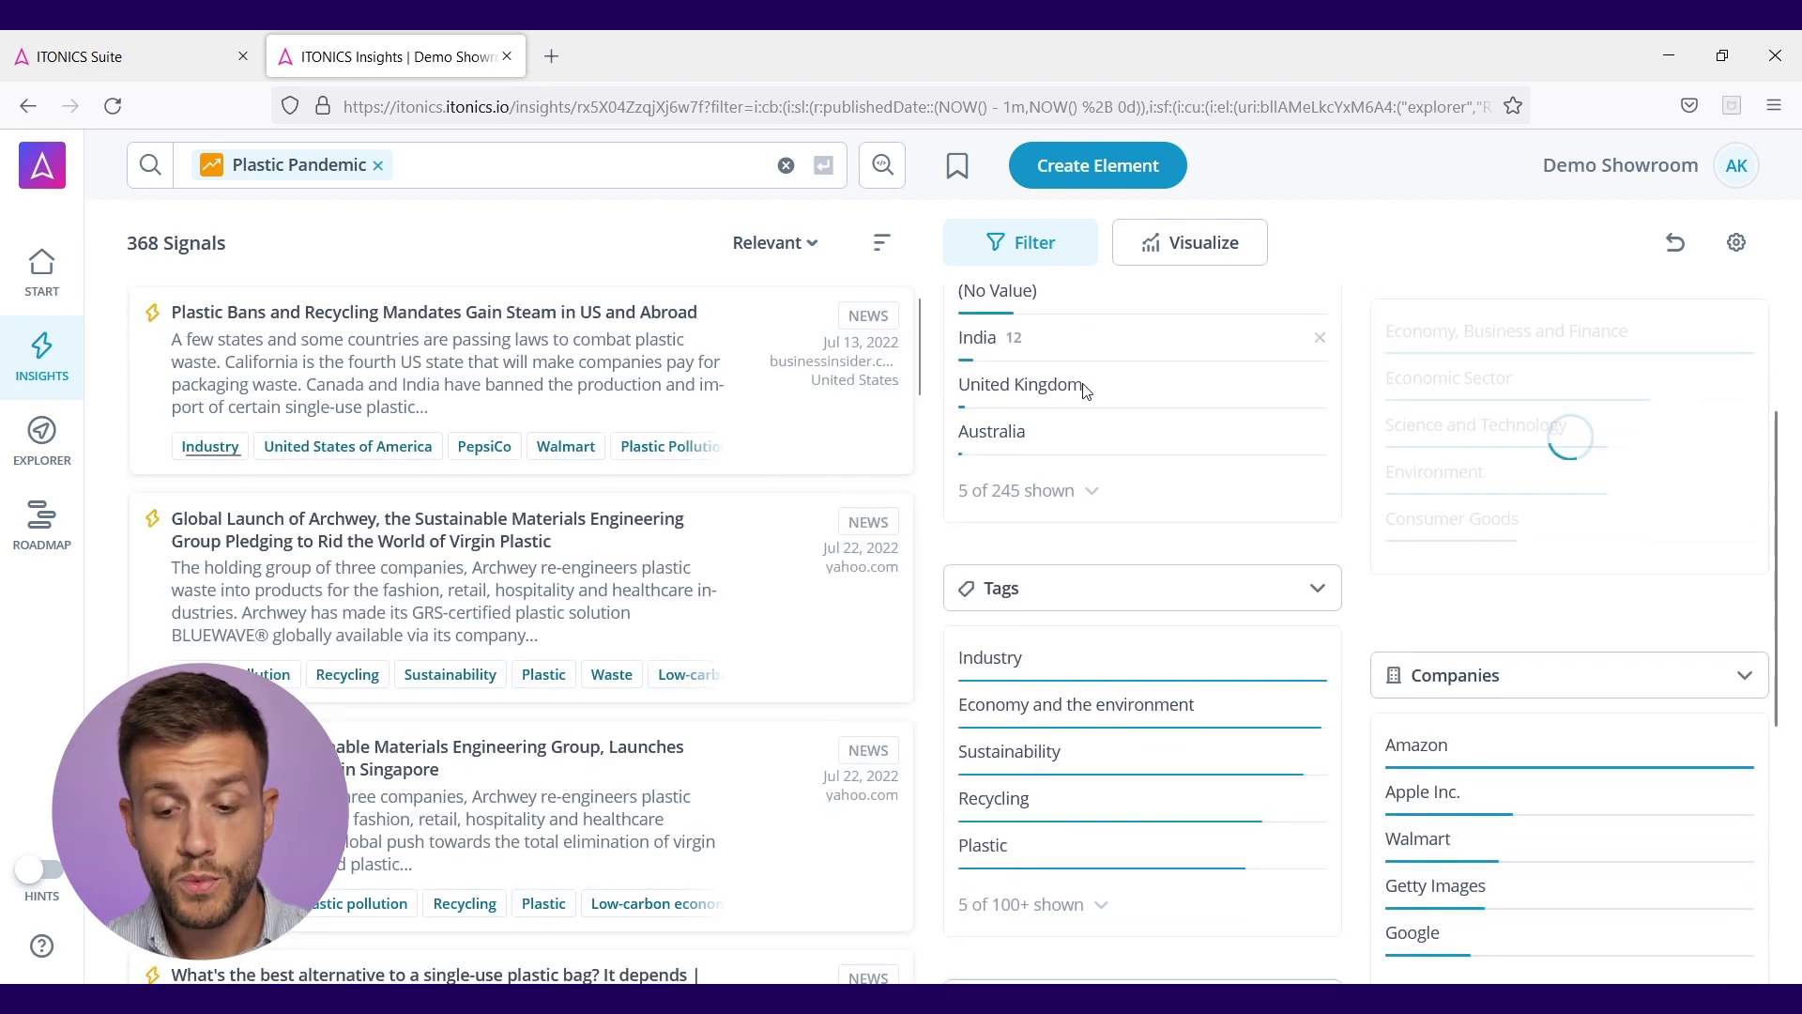
scroll(1084, 384, "down", 1)
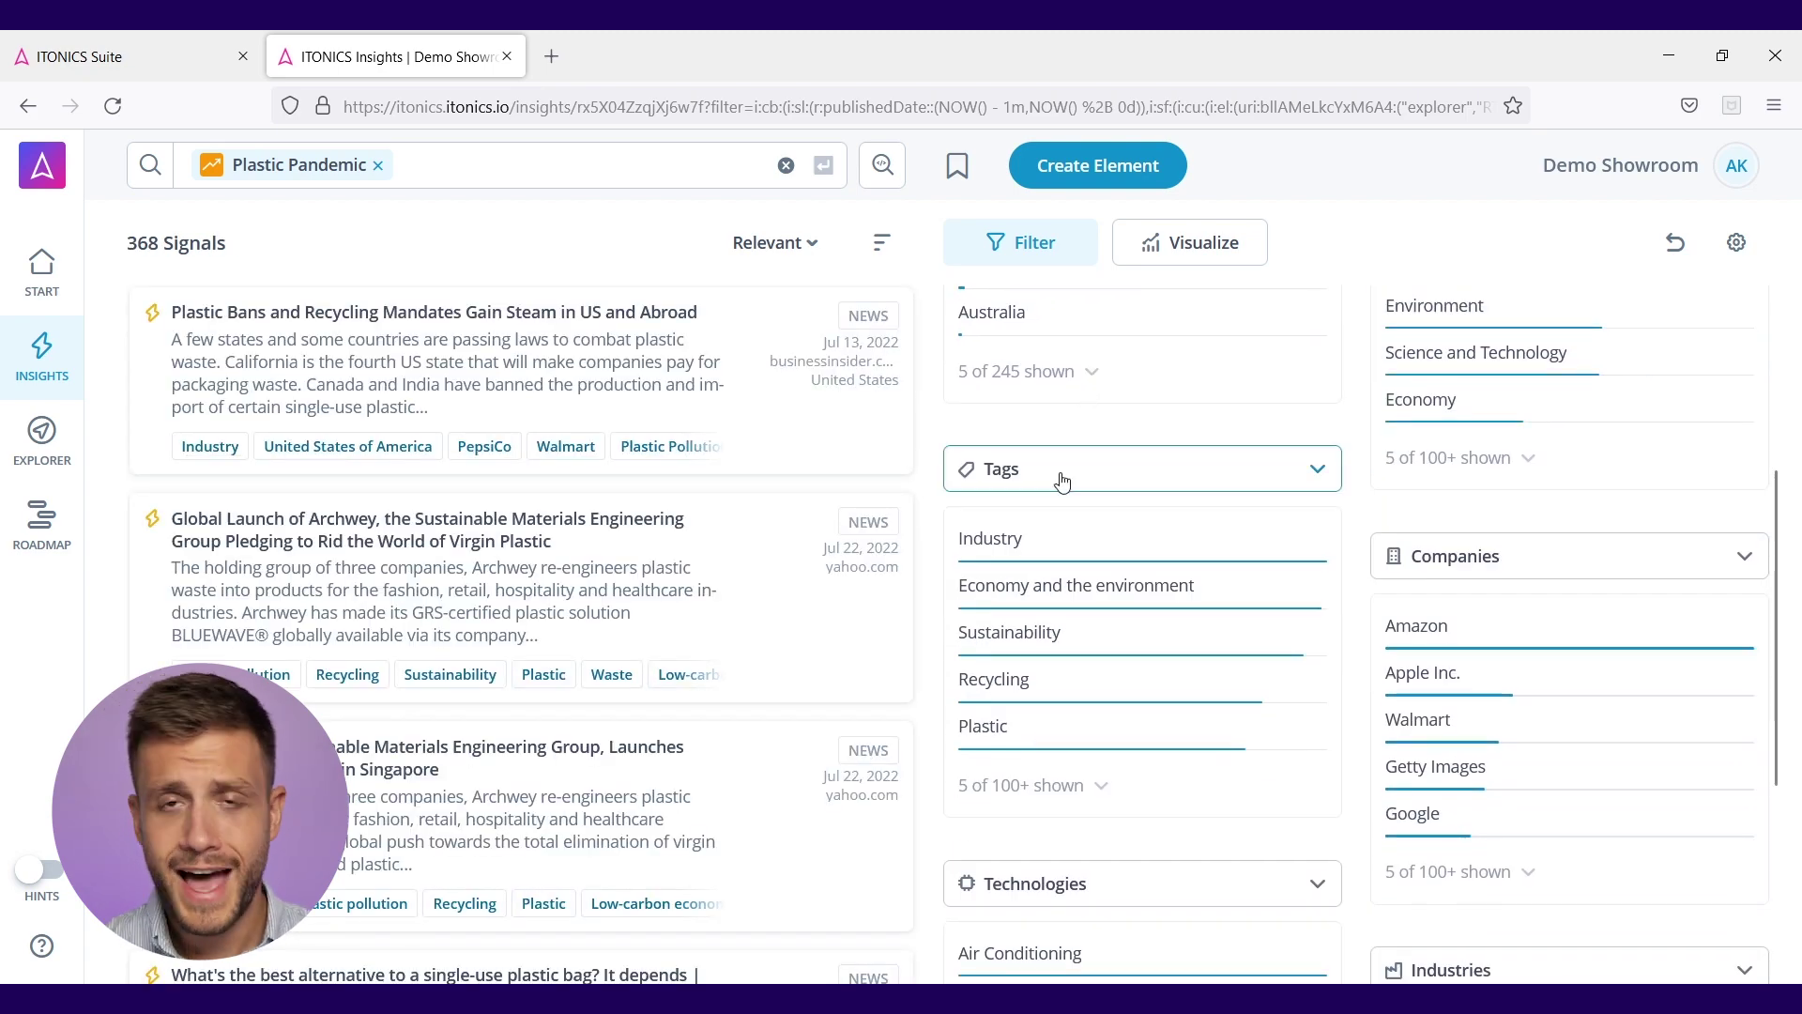
scroll(1061, 482, "down", 2)
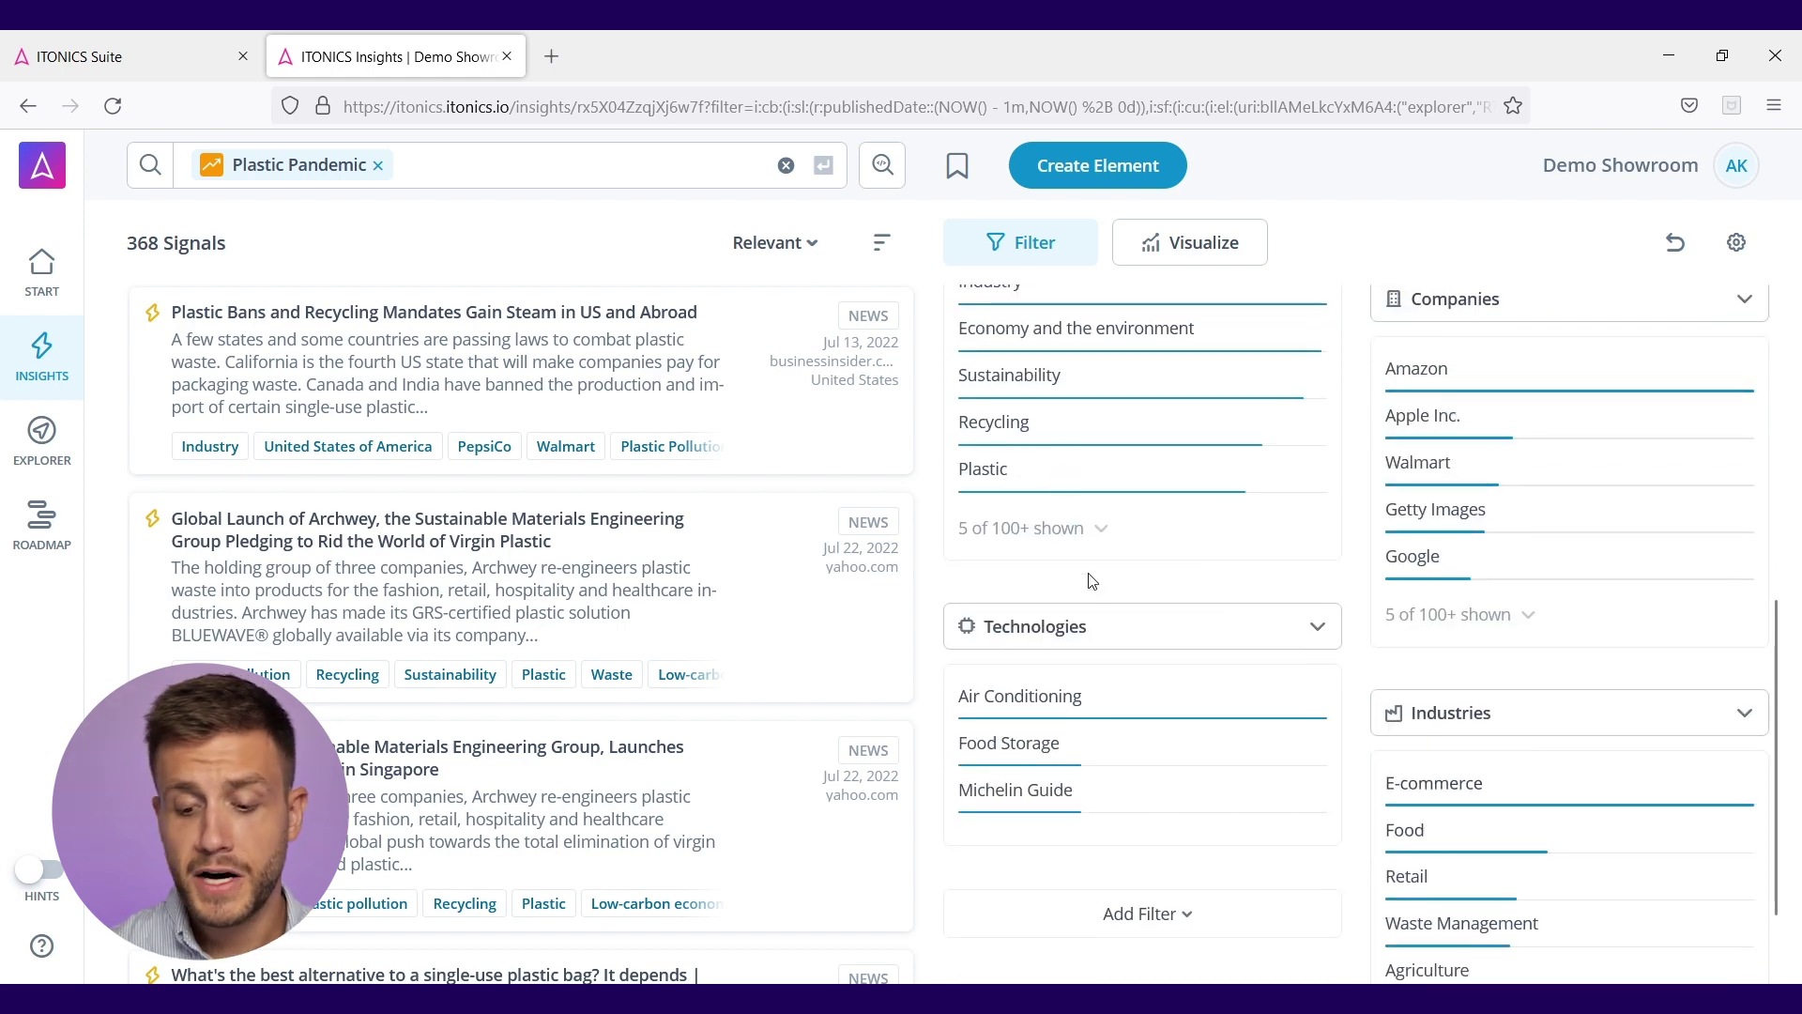
scroll(1095, 632, "down", 1)
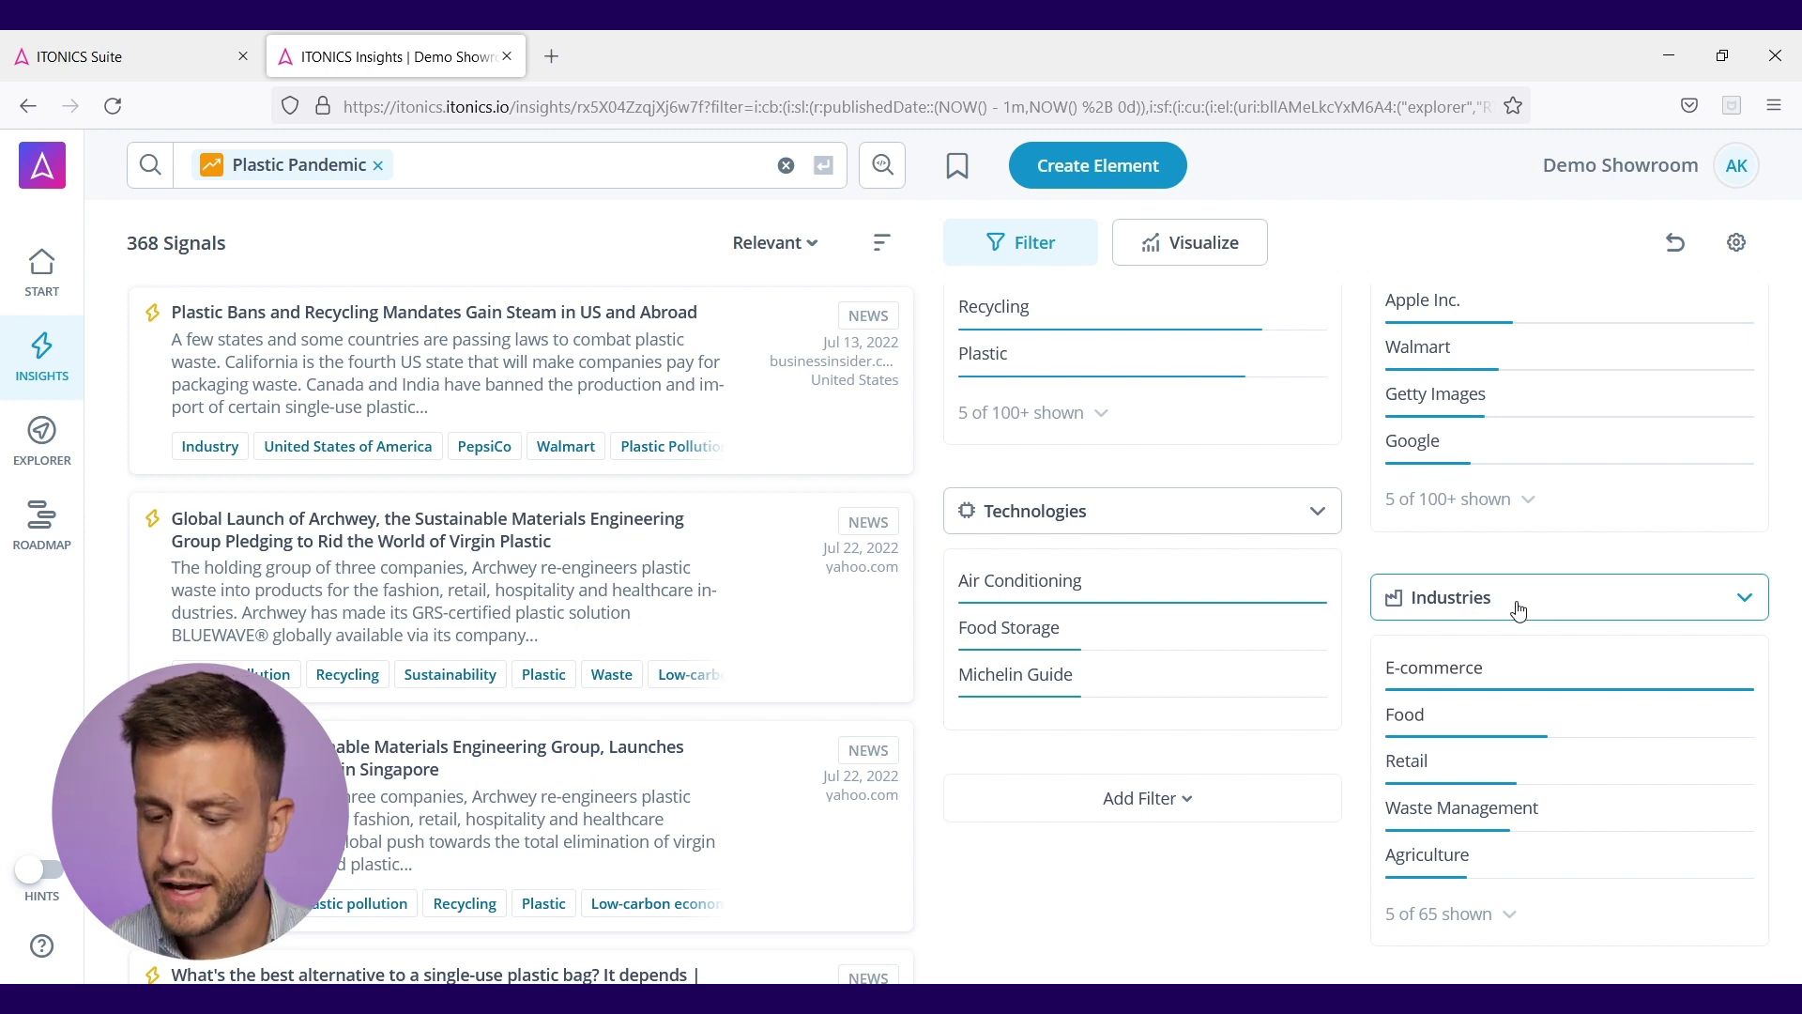
scroll(1519, 611, "up", 2)
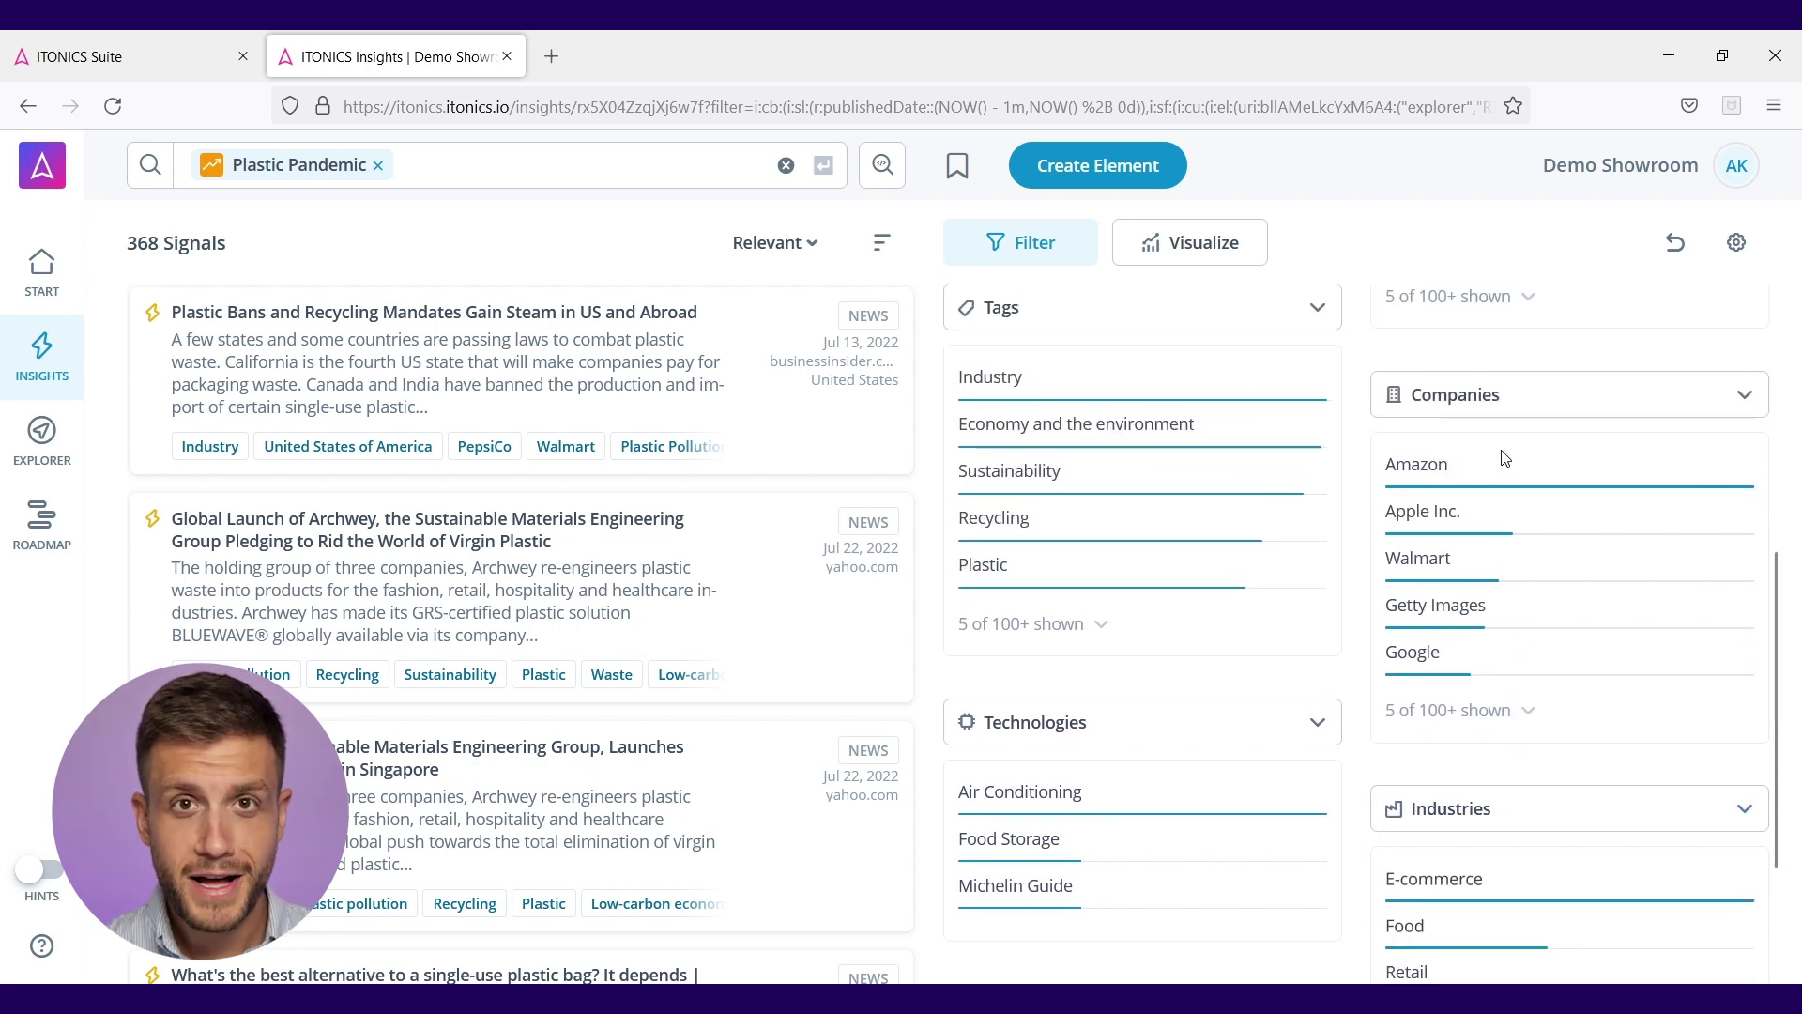
scroll(1506, 458, "down", 2)
left_click(1188, 809)
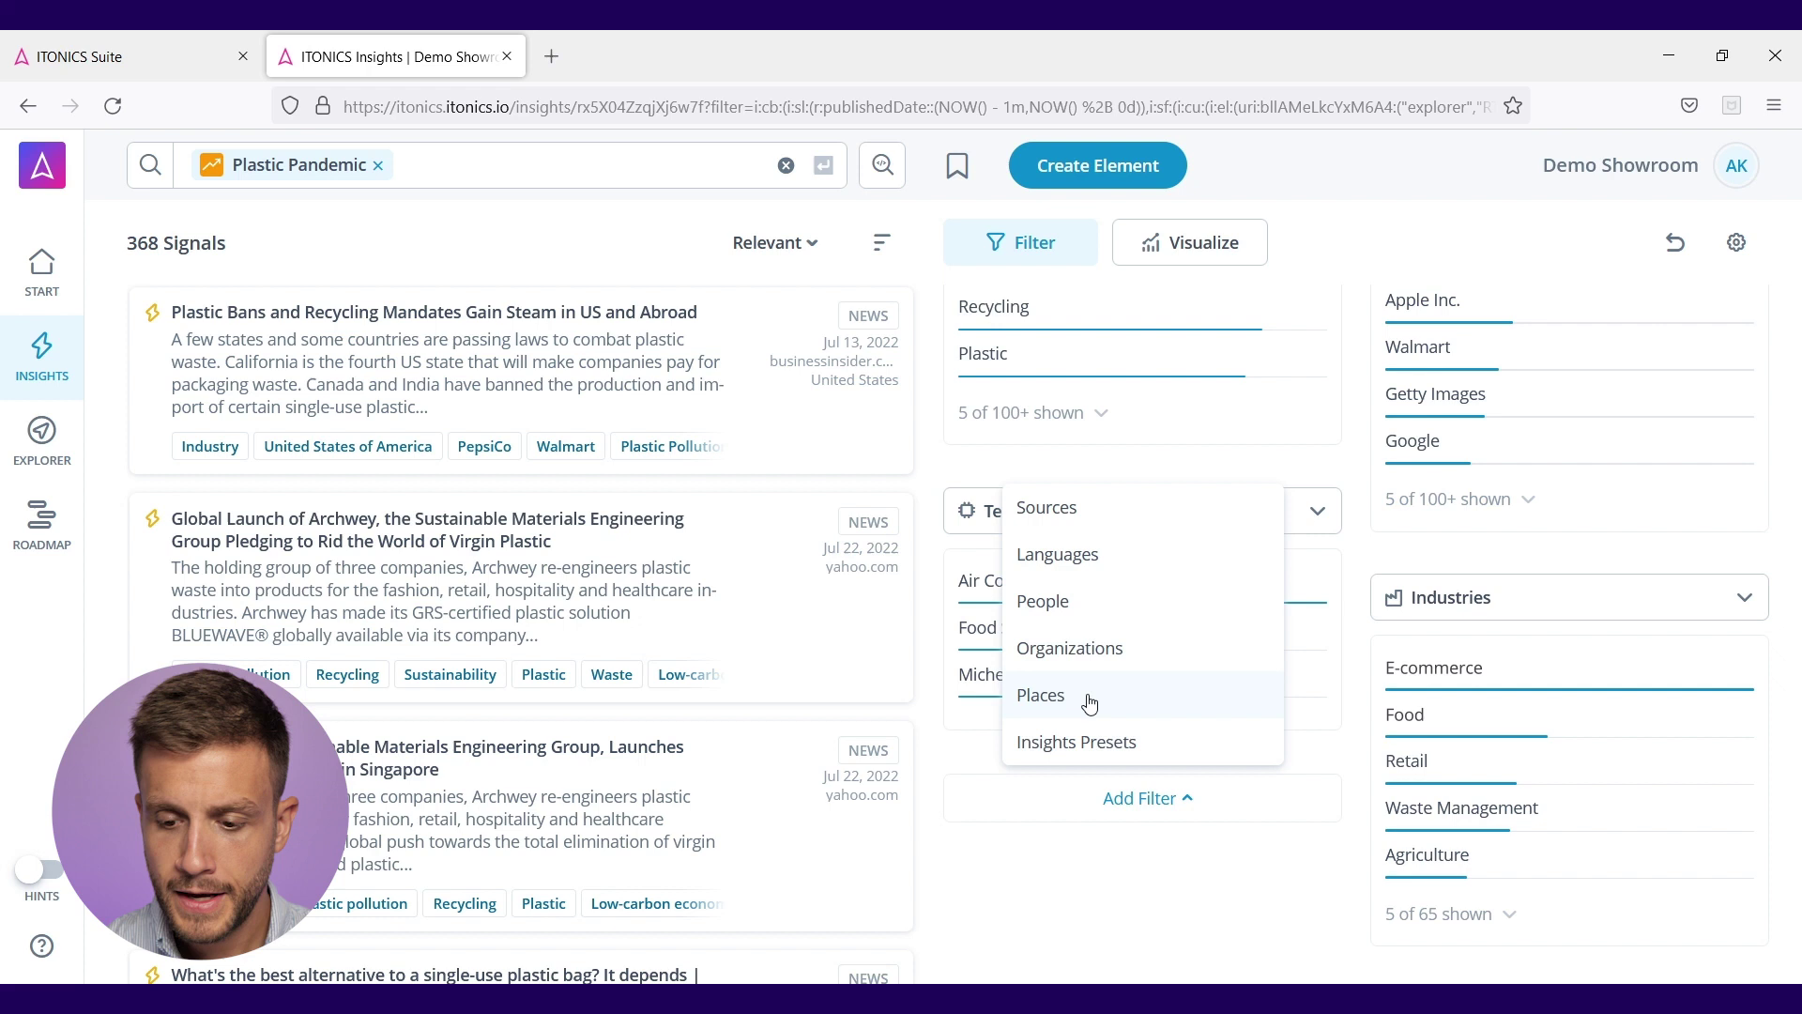
Step: View the 368 signals as a timeline, world map and topic clusters, led by Economy, Business and Finance
left_click(1202, 242)
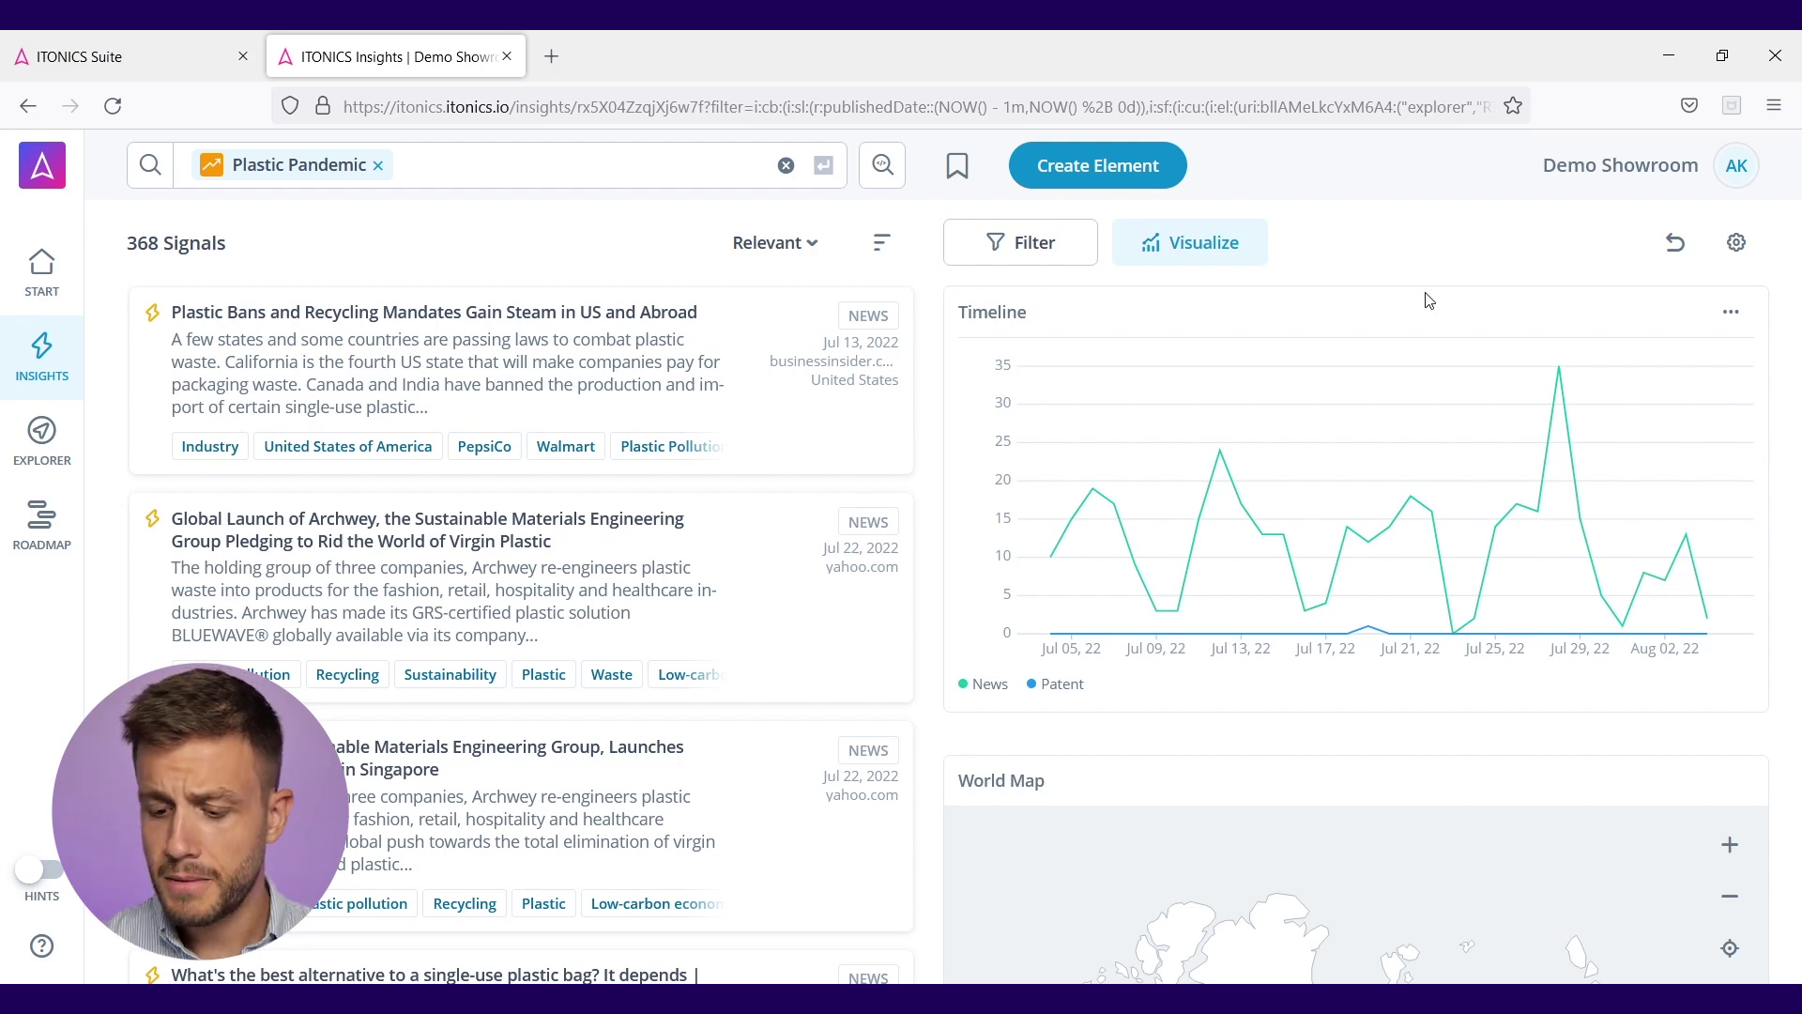
scroll(1428, 301, "down", 5)
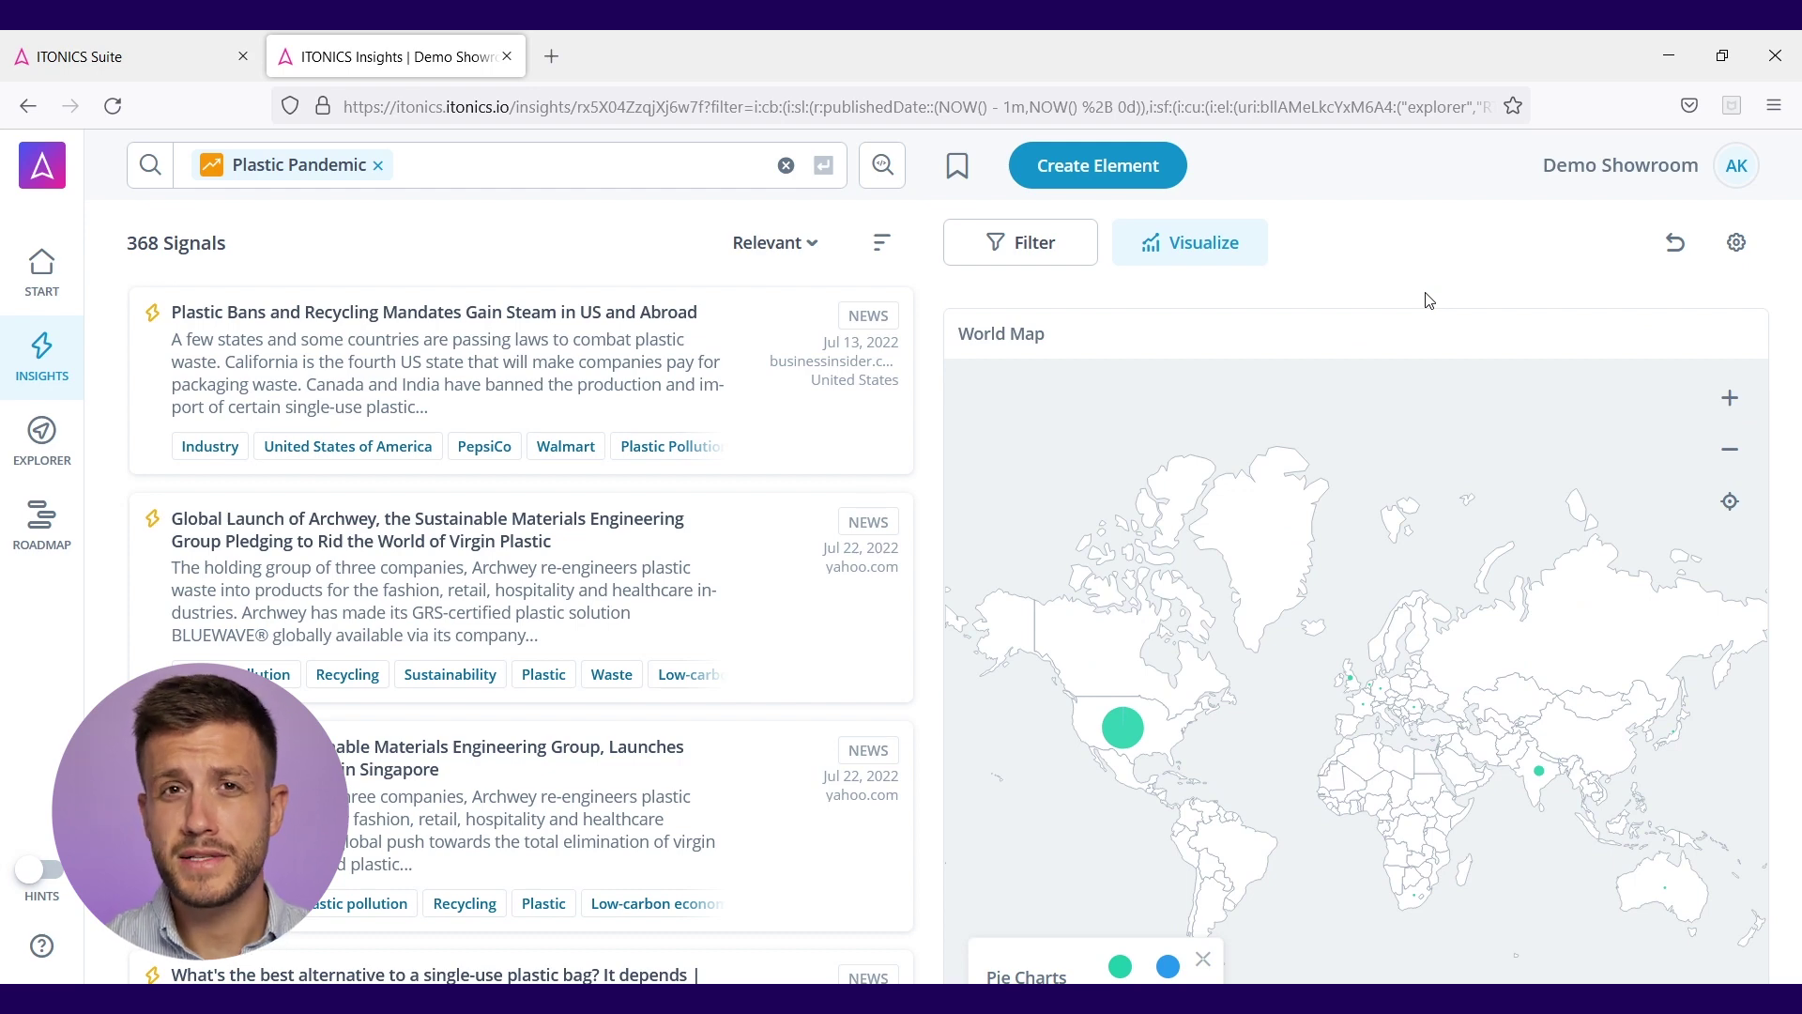
scroll(1427, 301, "down", 8)
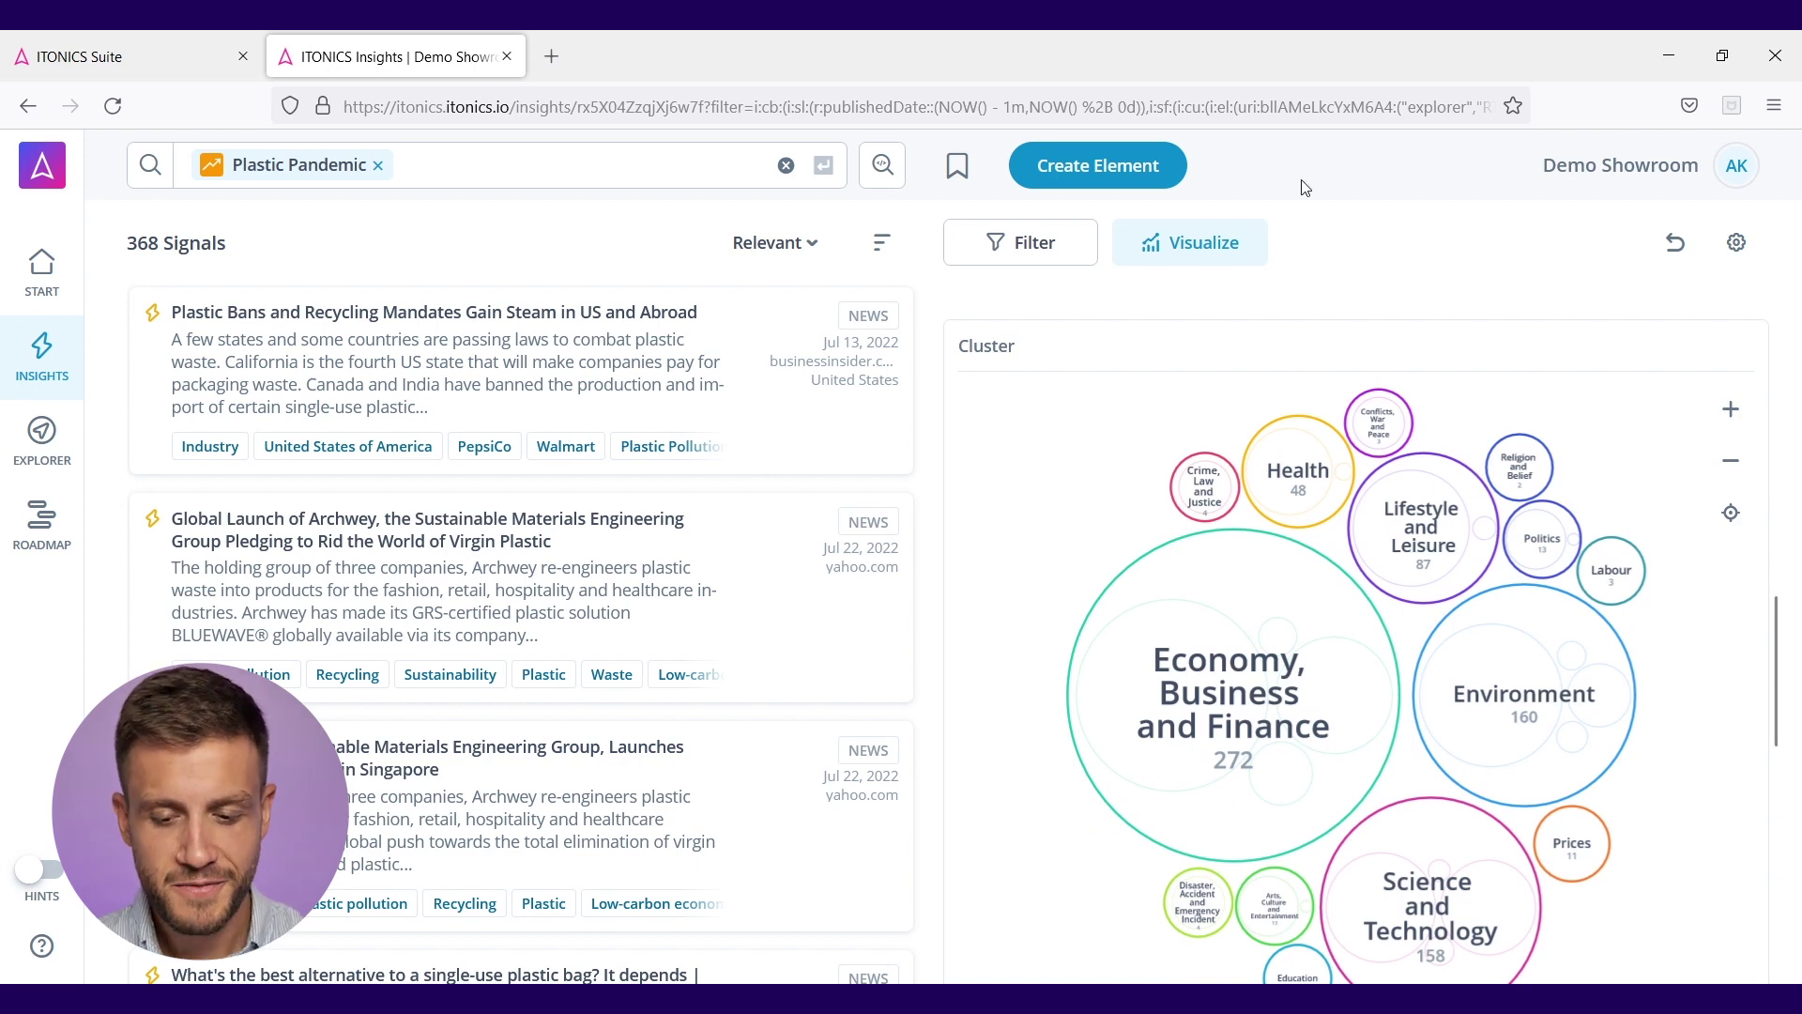
Step: Open the Plastic Bans and Recycling Mandates signal's full Business Insider article in a new tab
left_click(447, 359)
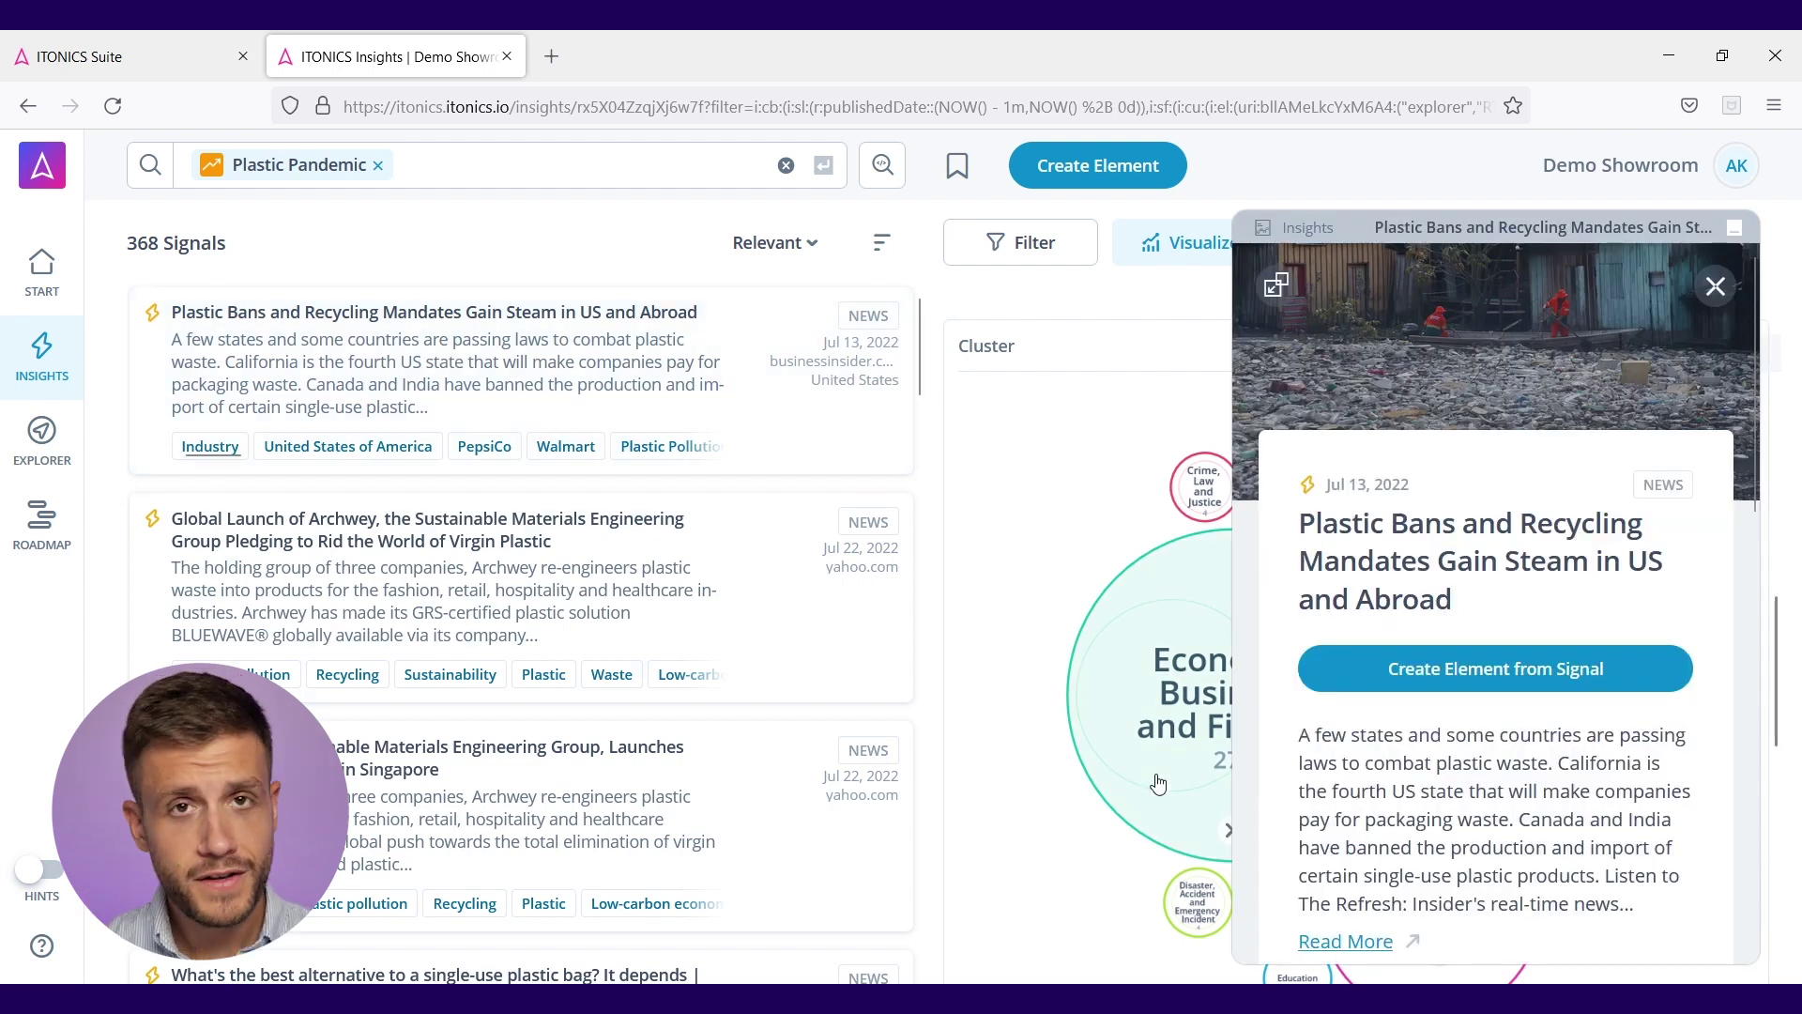
scroll(1511, 852, "down", 2)
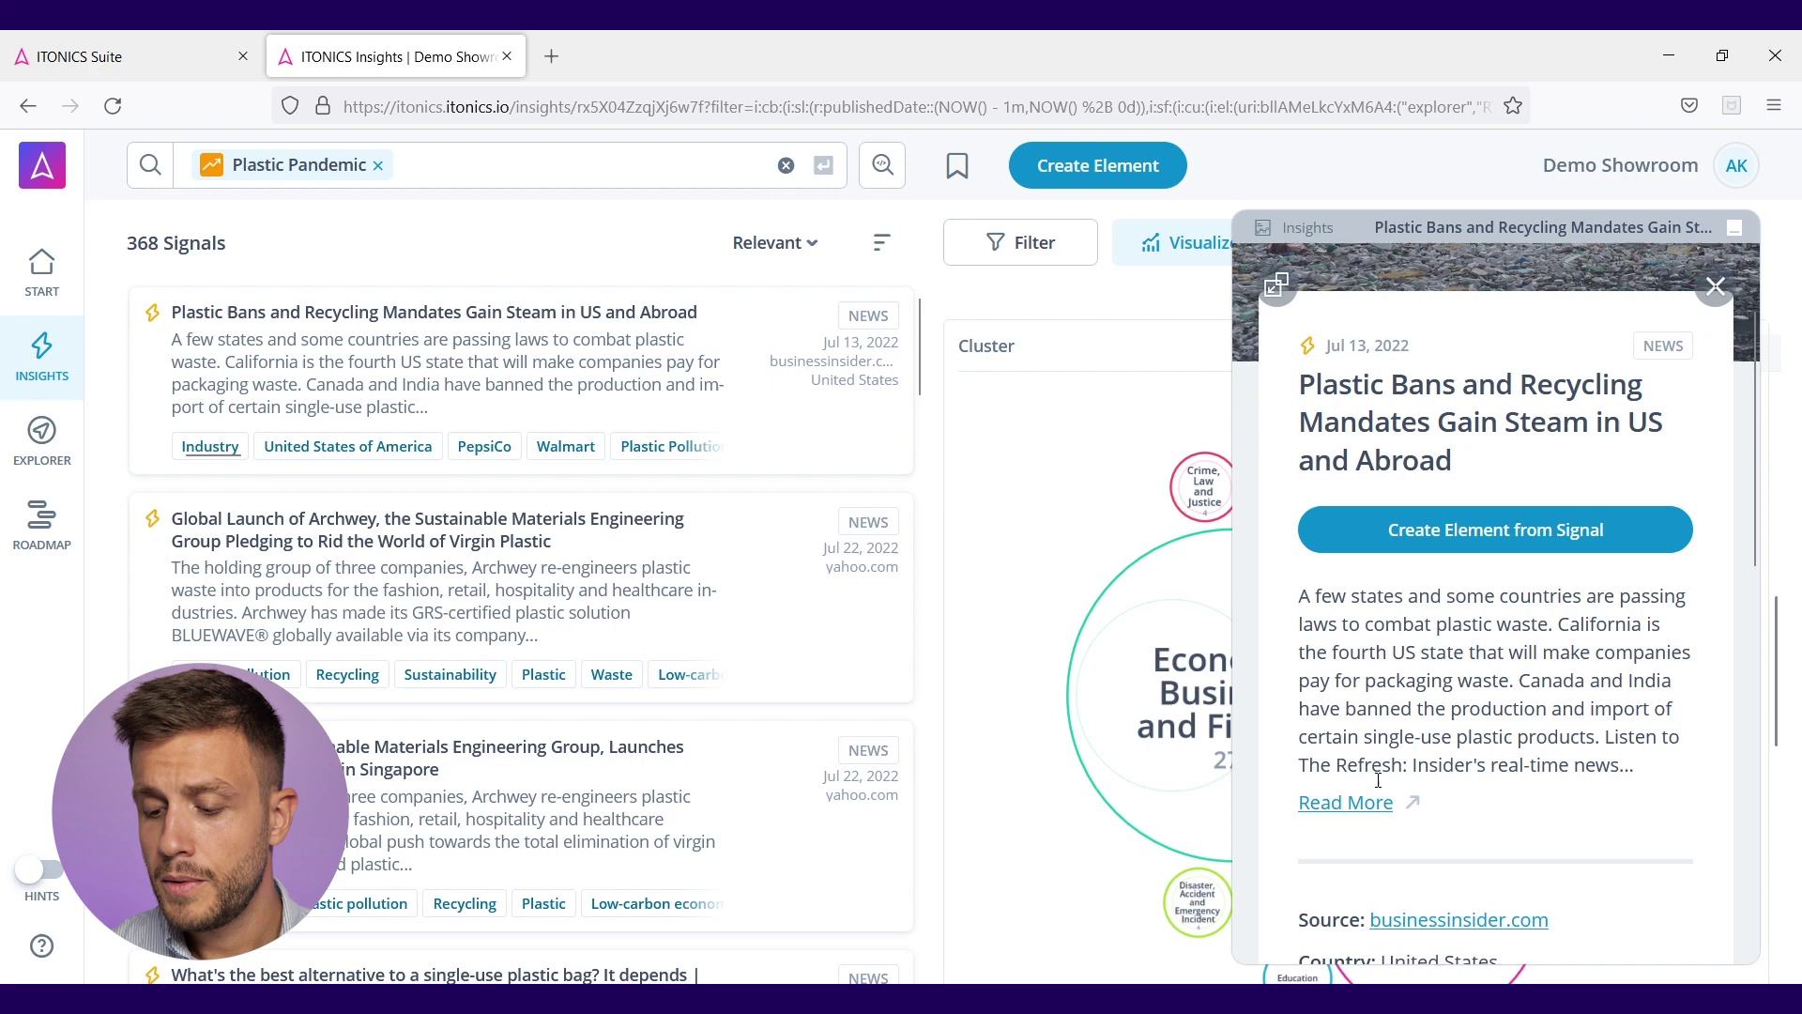
left_click(1356, 808)
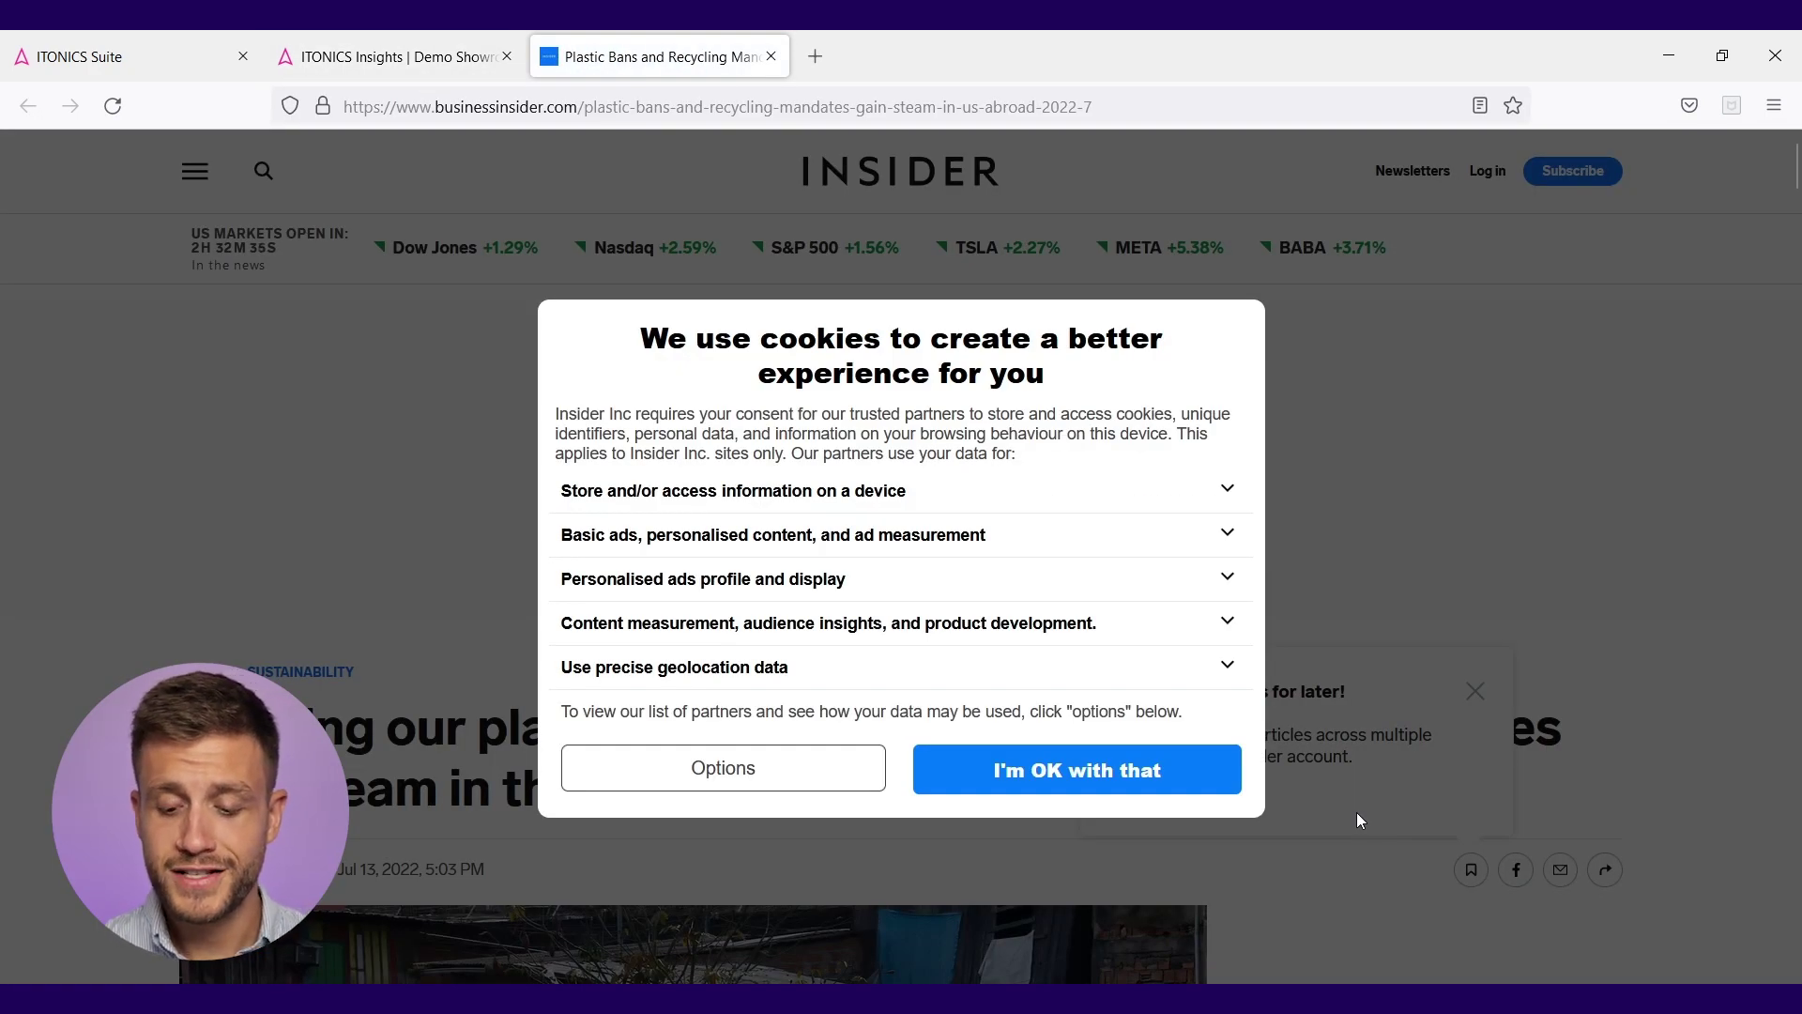
Step: Accept Business Insider's cookies and read the article's points on Canada and India's single-use plastic bans
left_click(1170, 772)
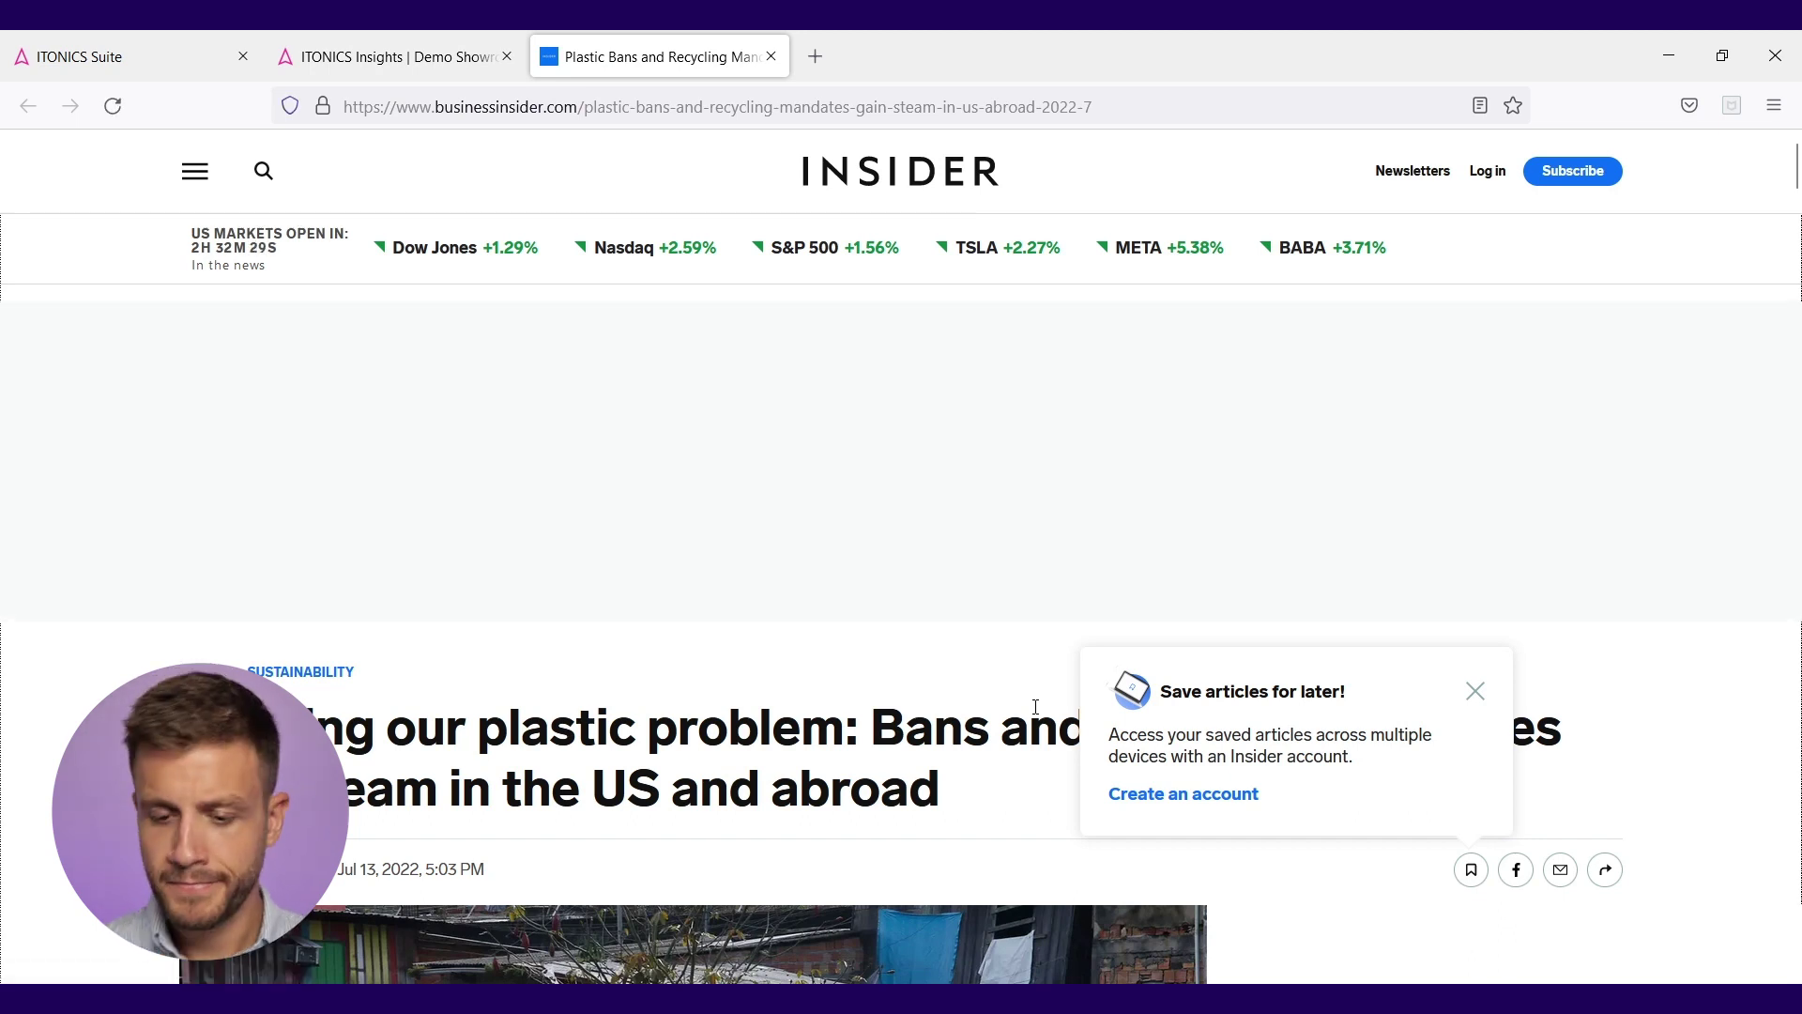
scroll(550, 768, "down", 3)
scroll(551, 768, "down", 15)
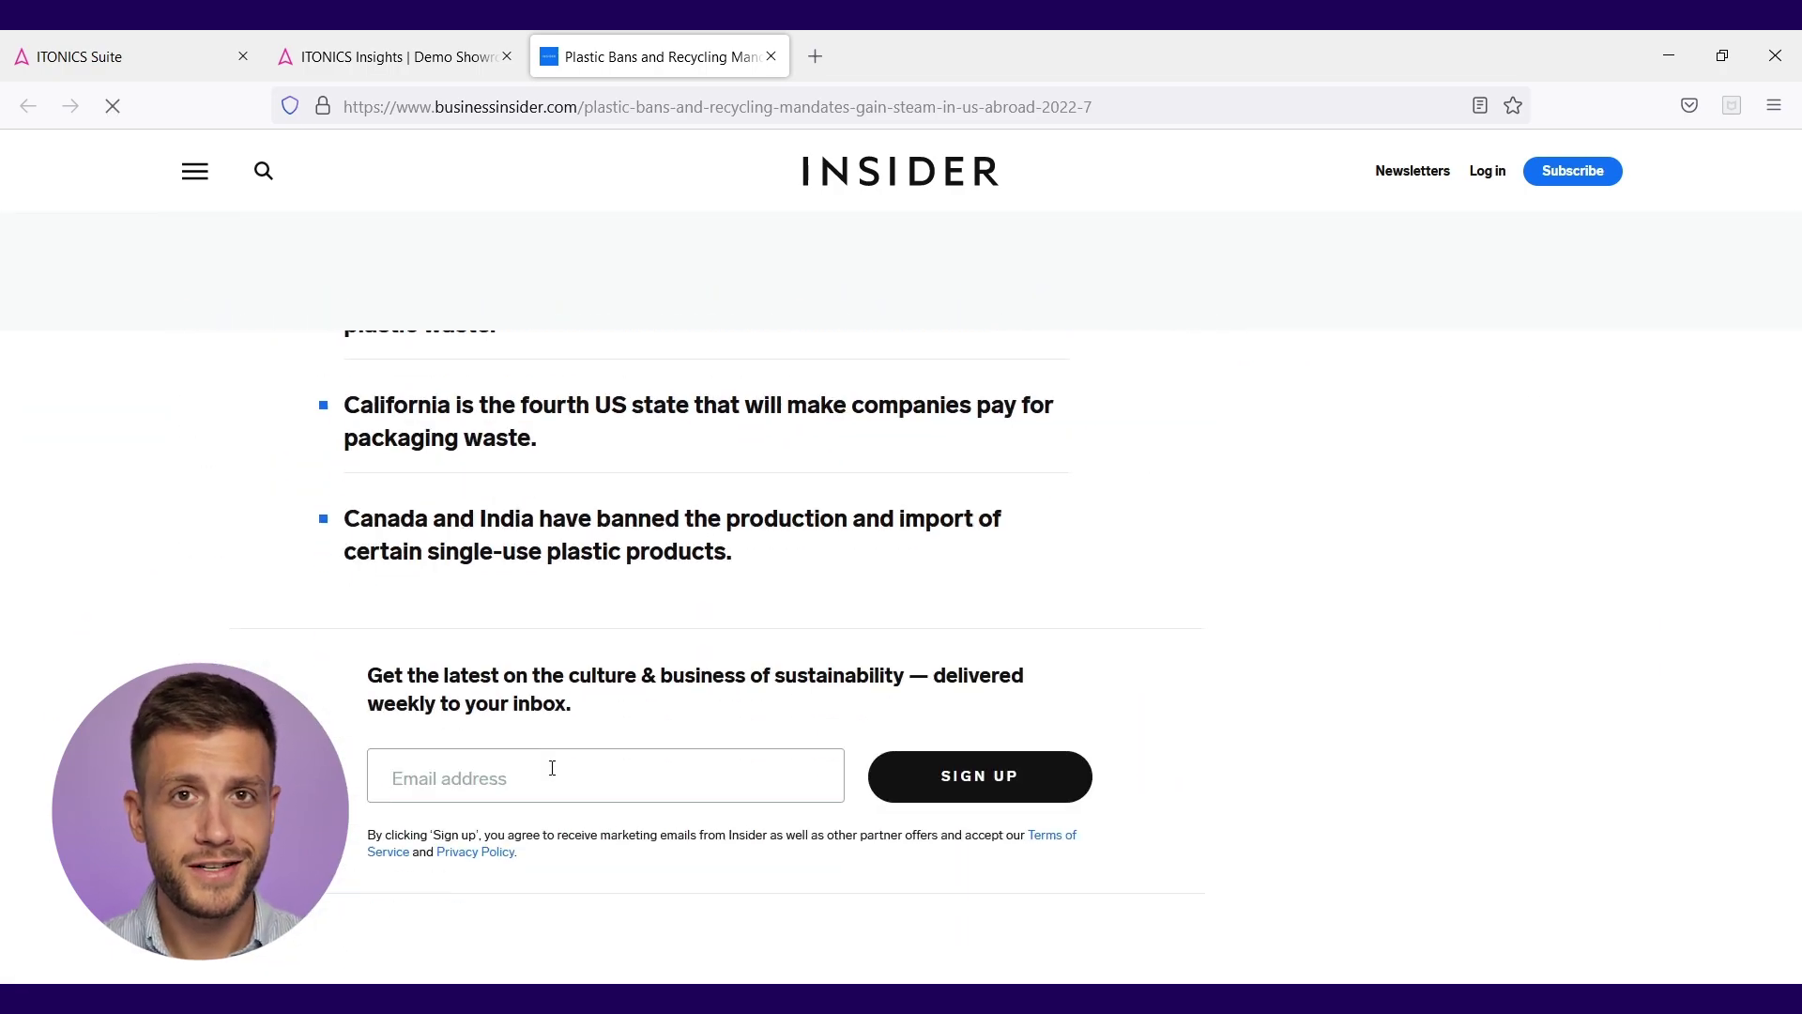
scroll(552, 768, "down", 3)
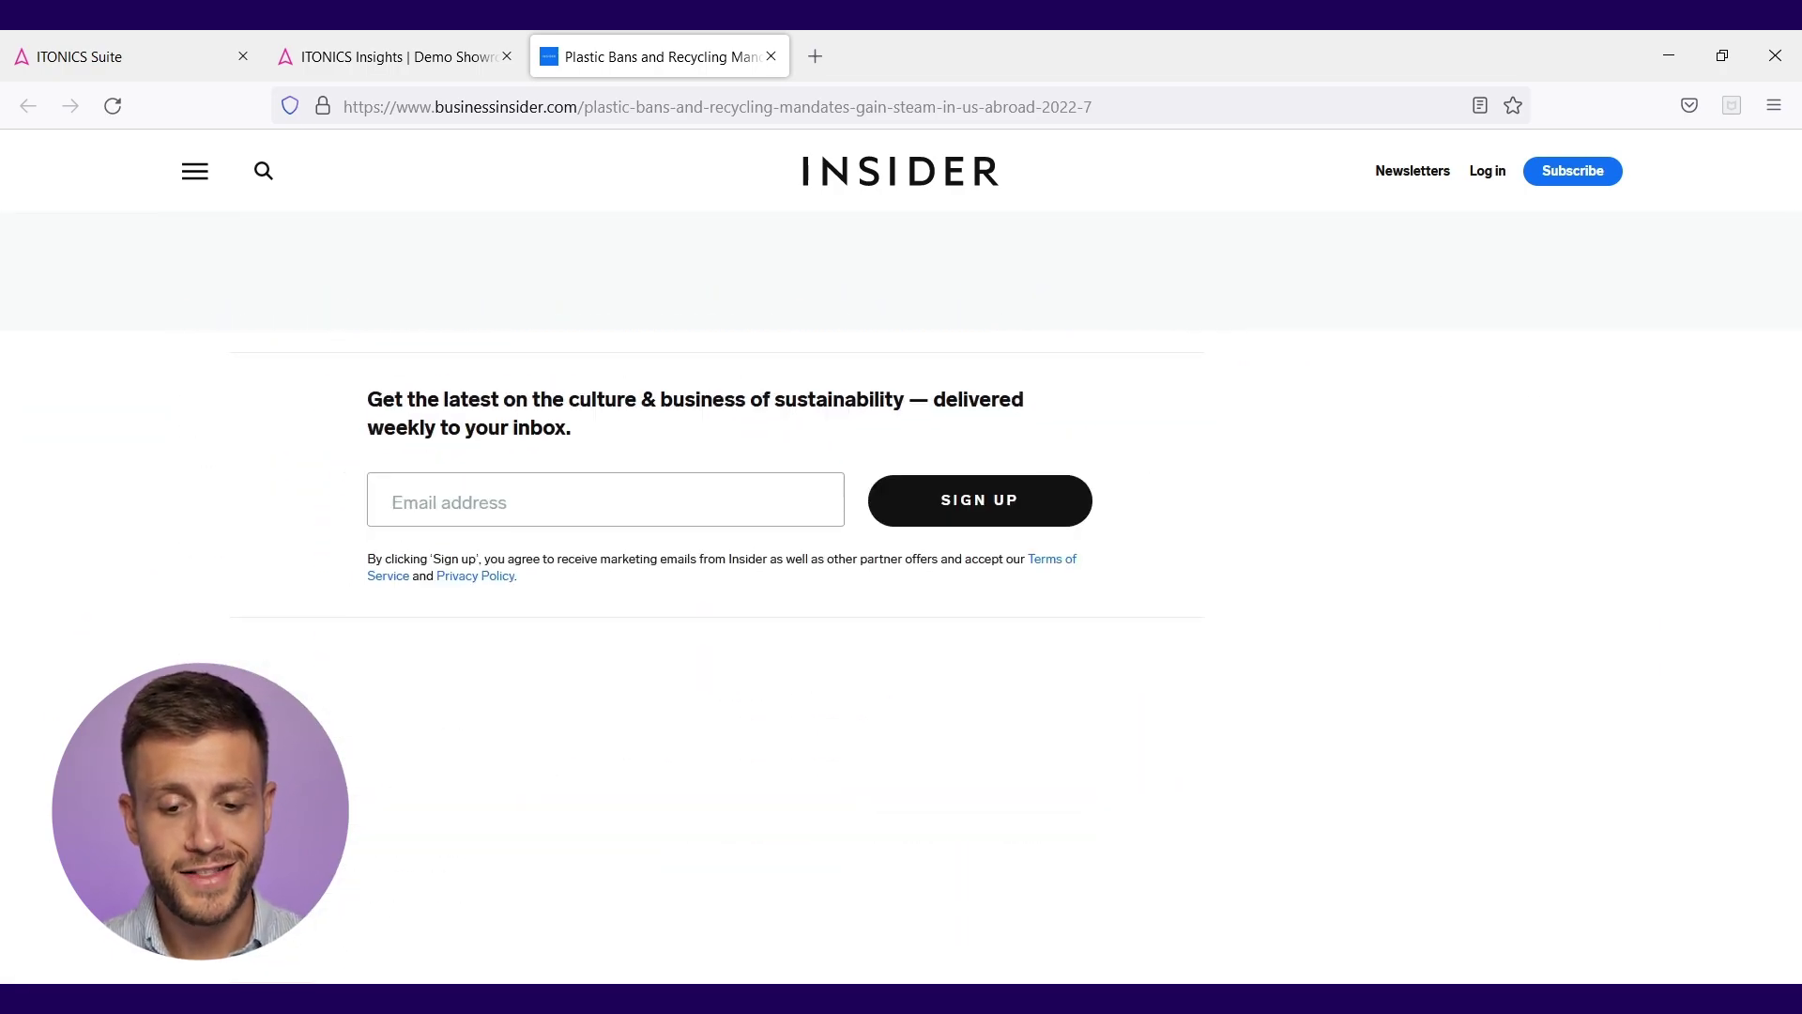
Step: Back in ITONICS Insights, create a new element from the plastic bans signal
left_click(394, 74)
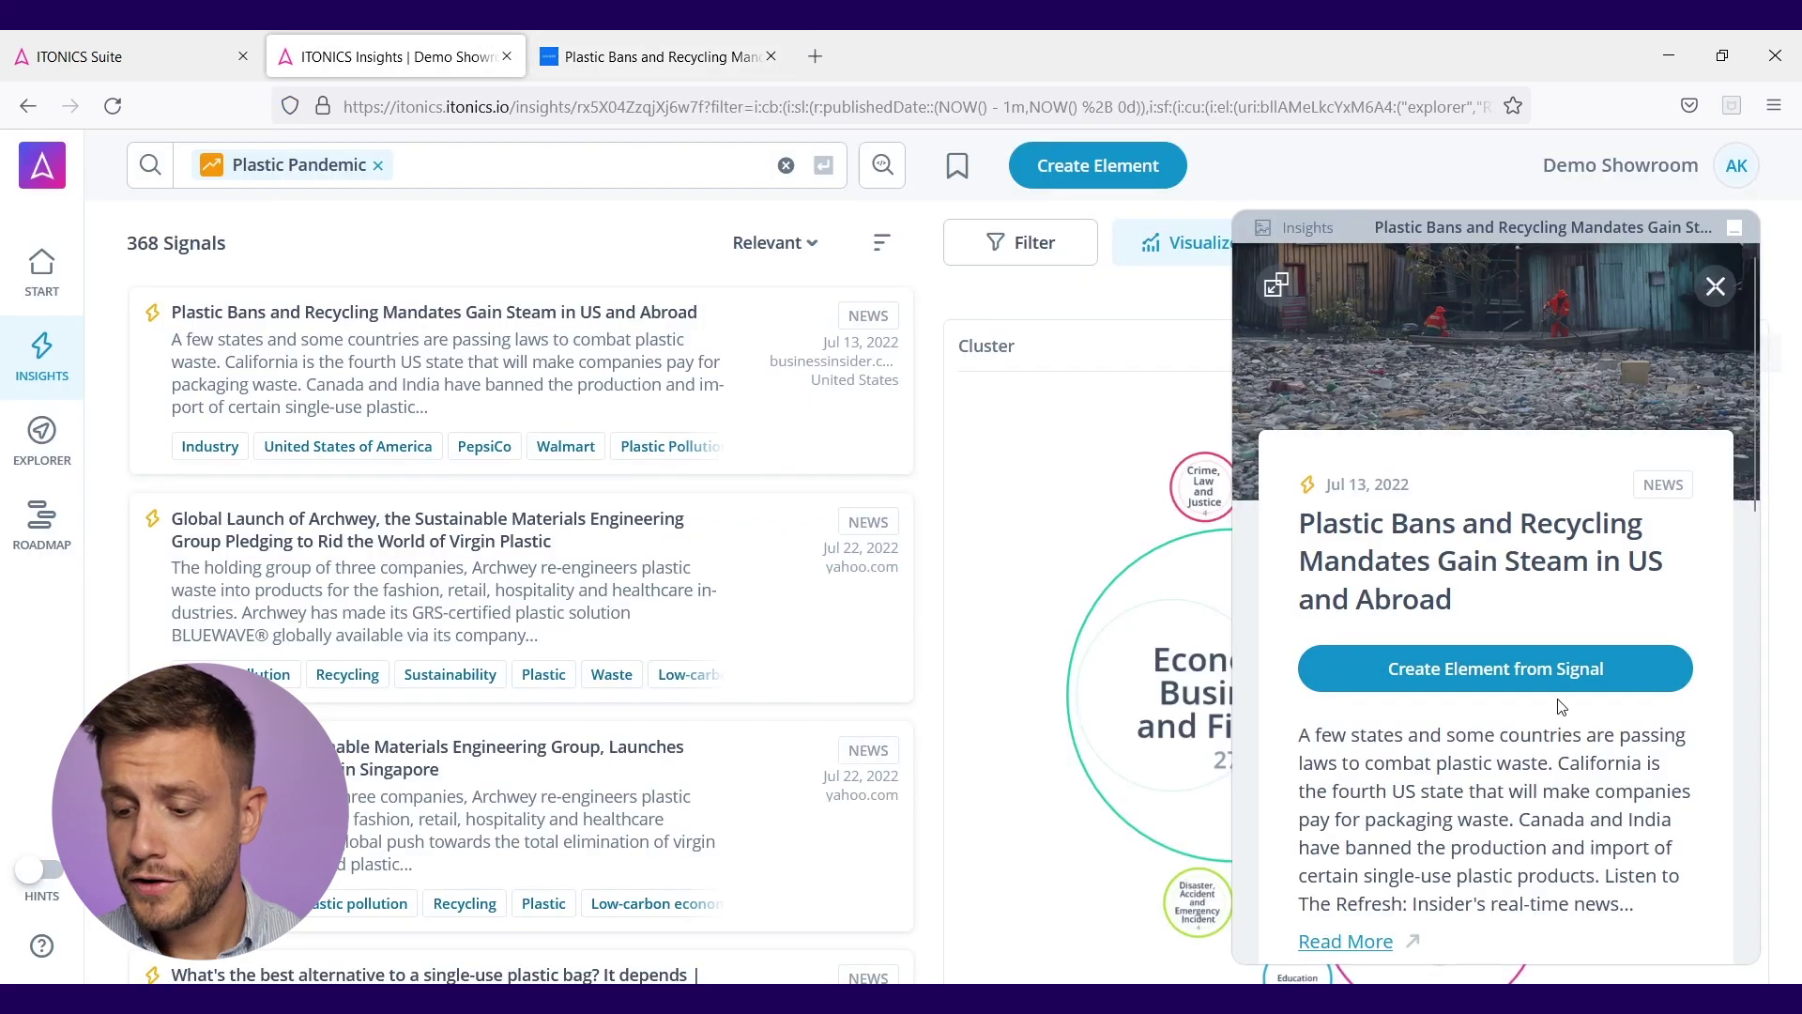
left_click(1531, 680)
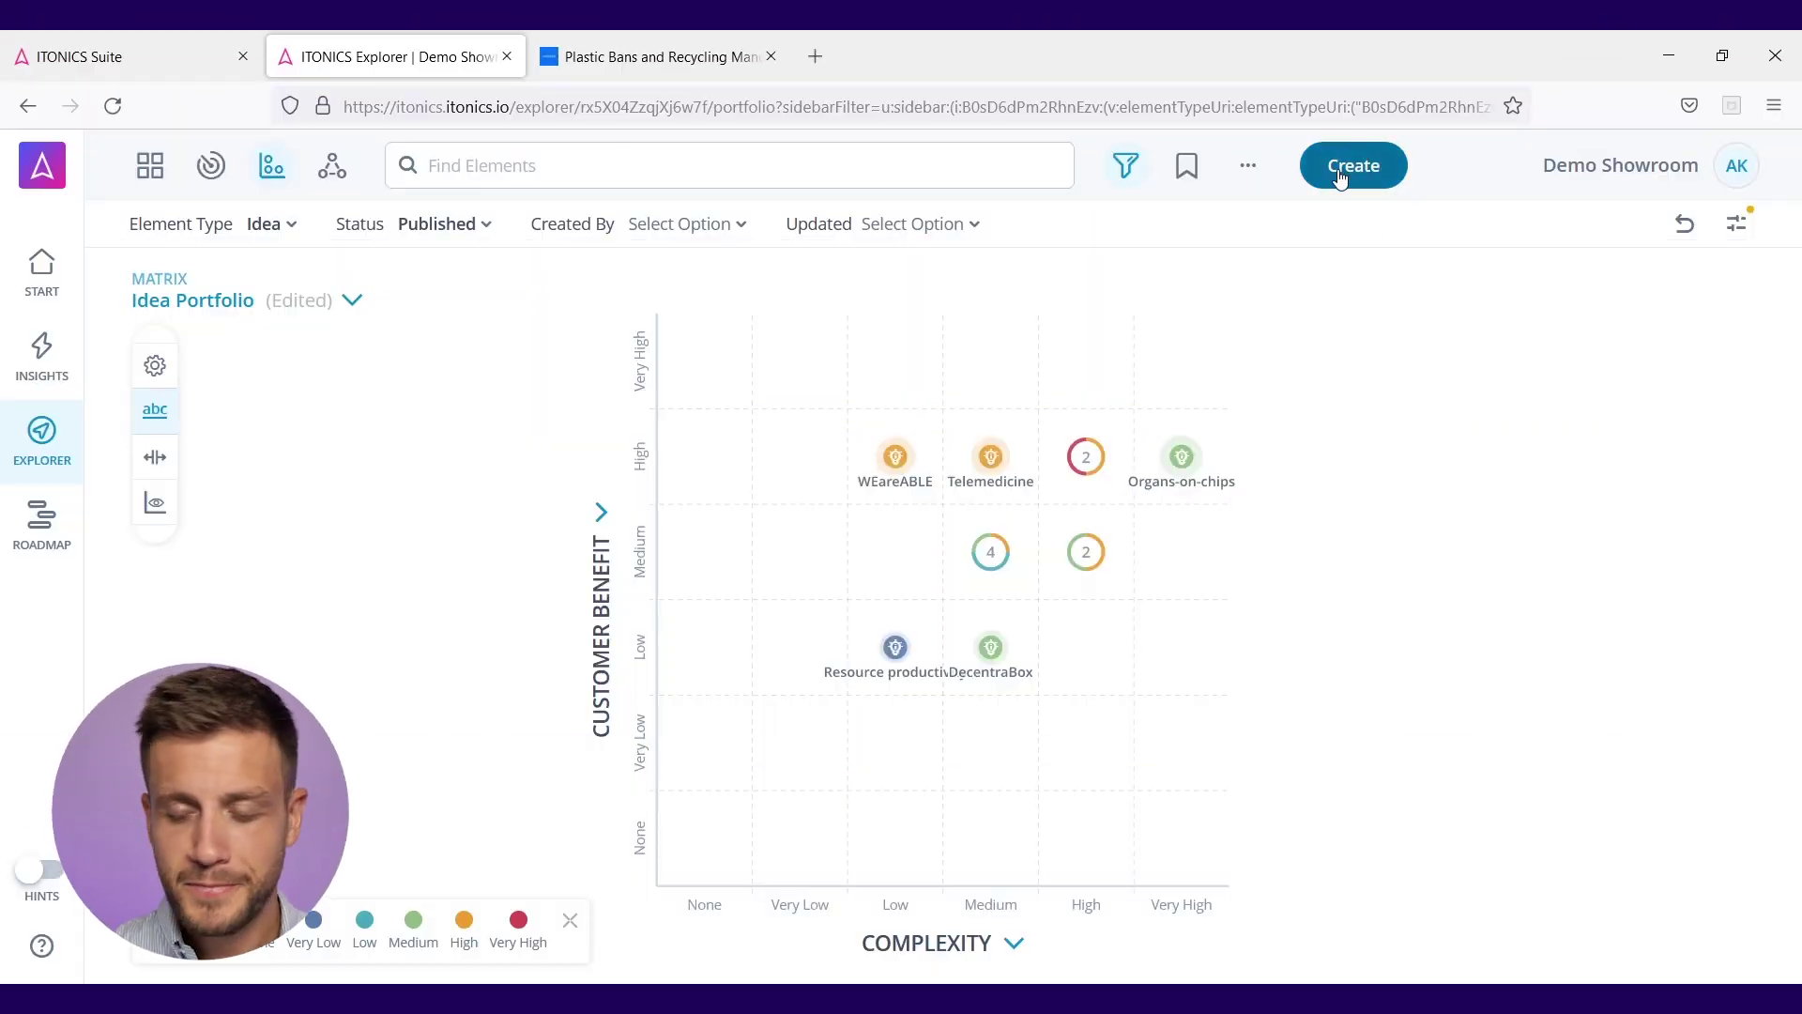
left_click(1340, 178)
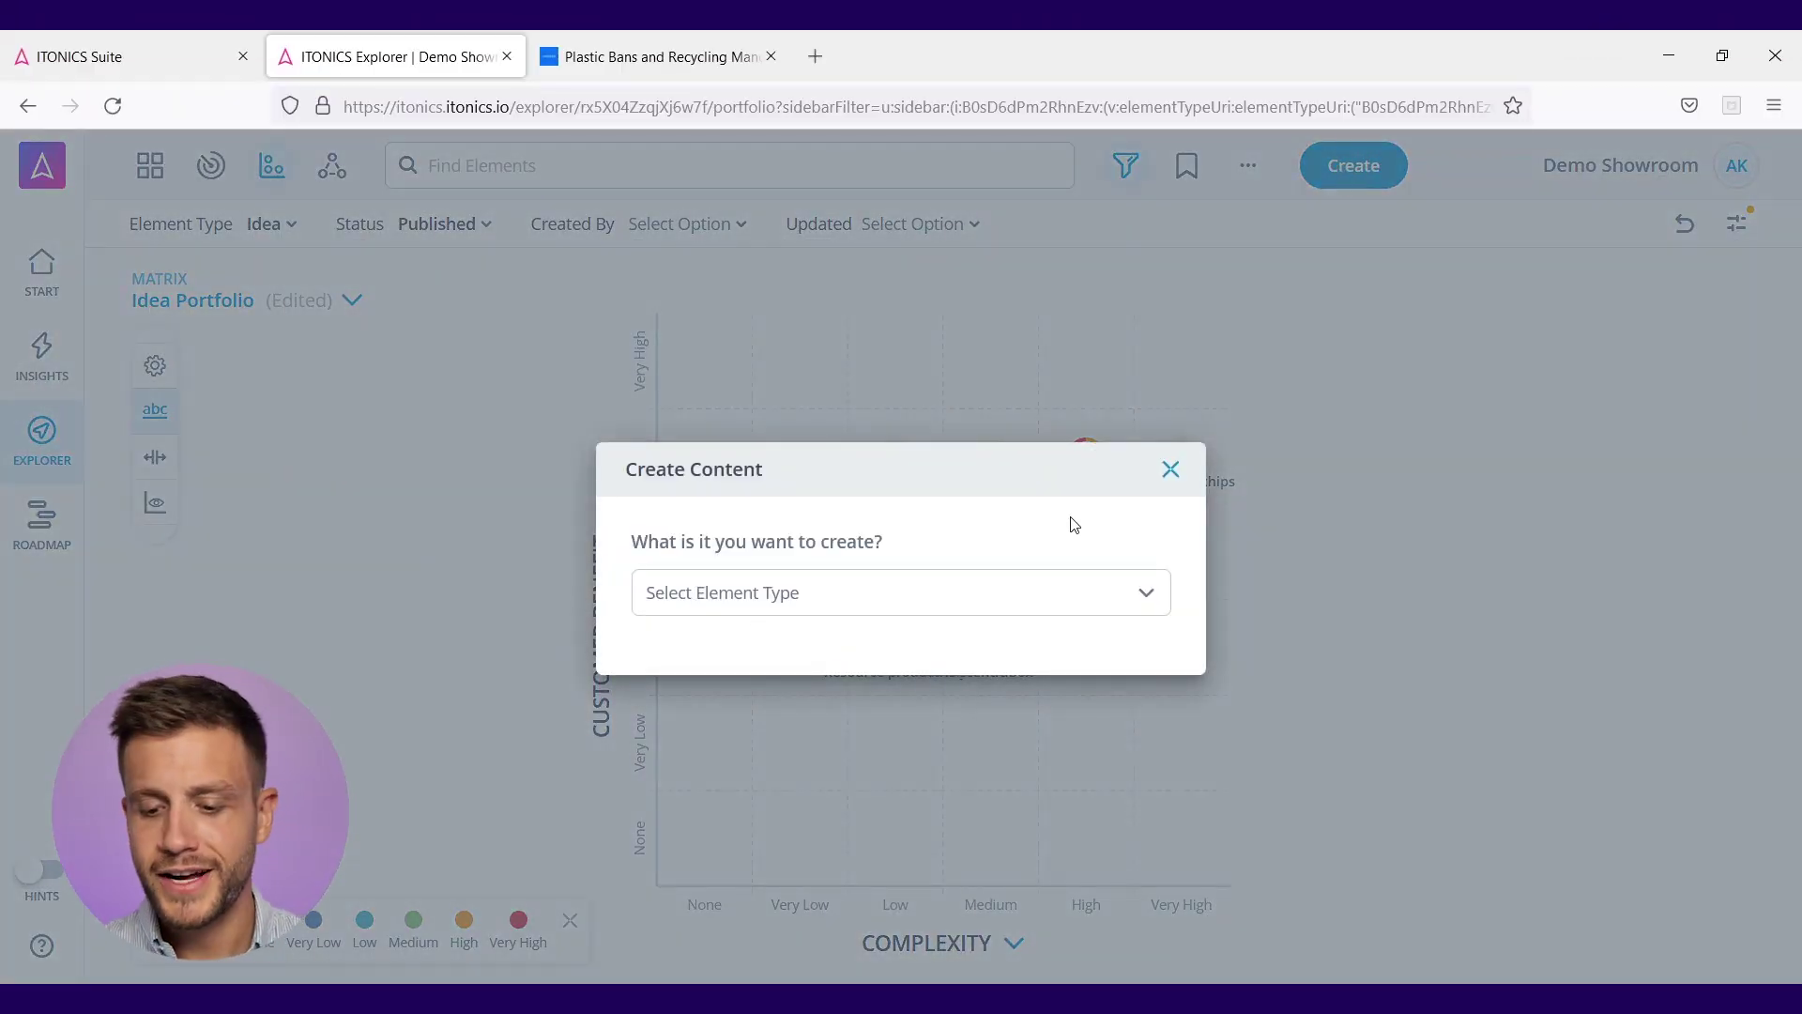
left_click(1028, 593)
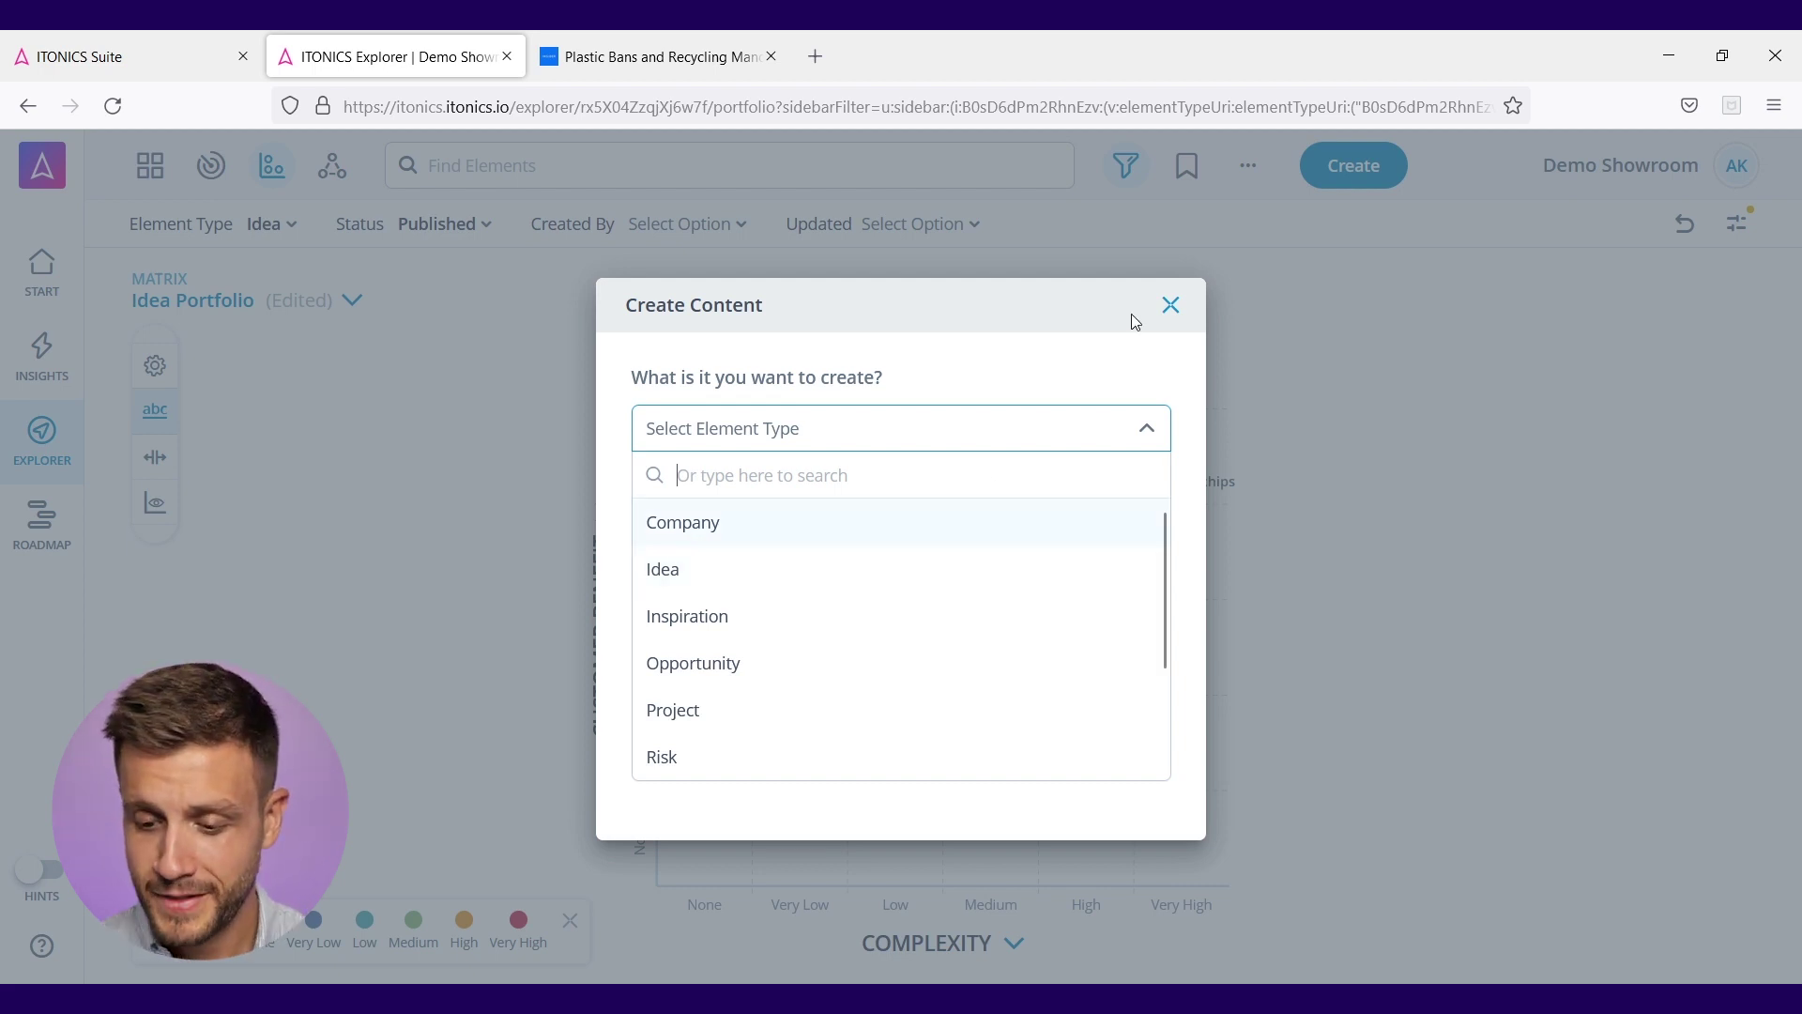
left_click(1171, 305)
Step: Check Resource productivity's Low ratings for application scope, customer benefit, disruptive potential and complexity
left_click(892, 650)
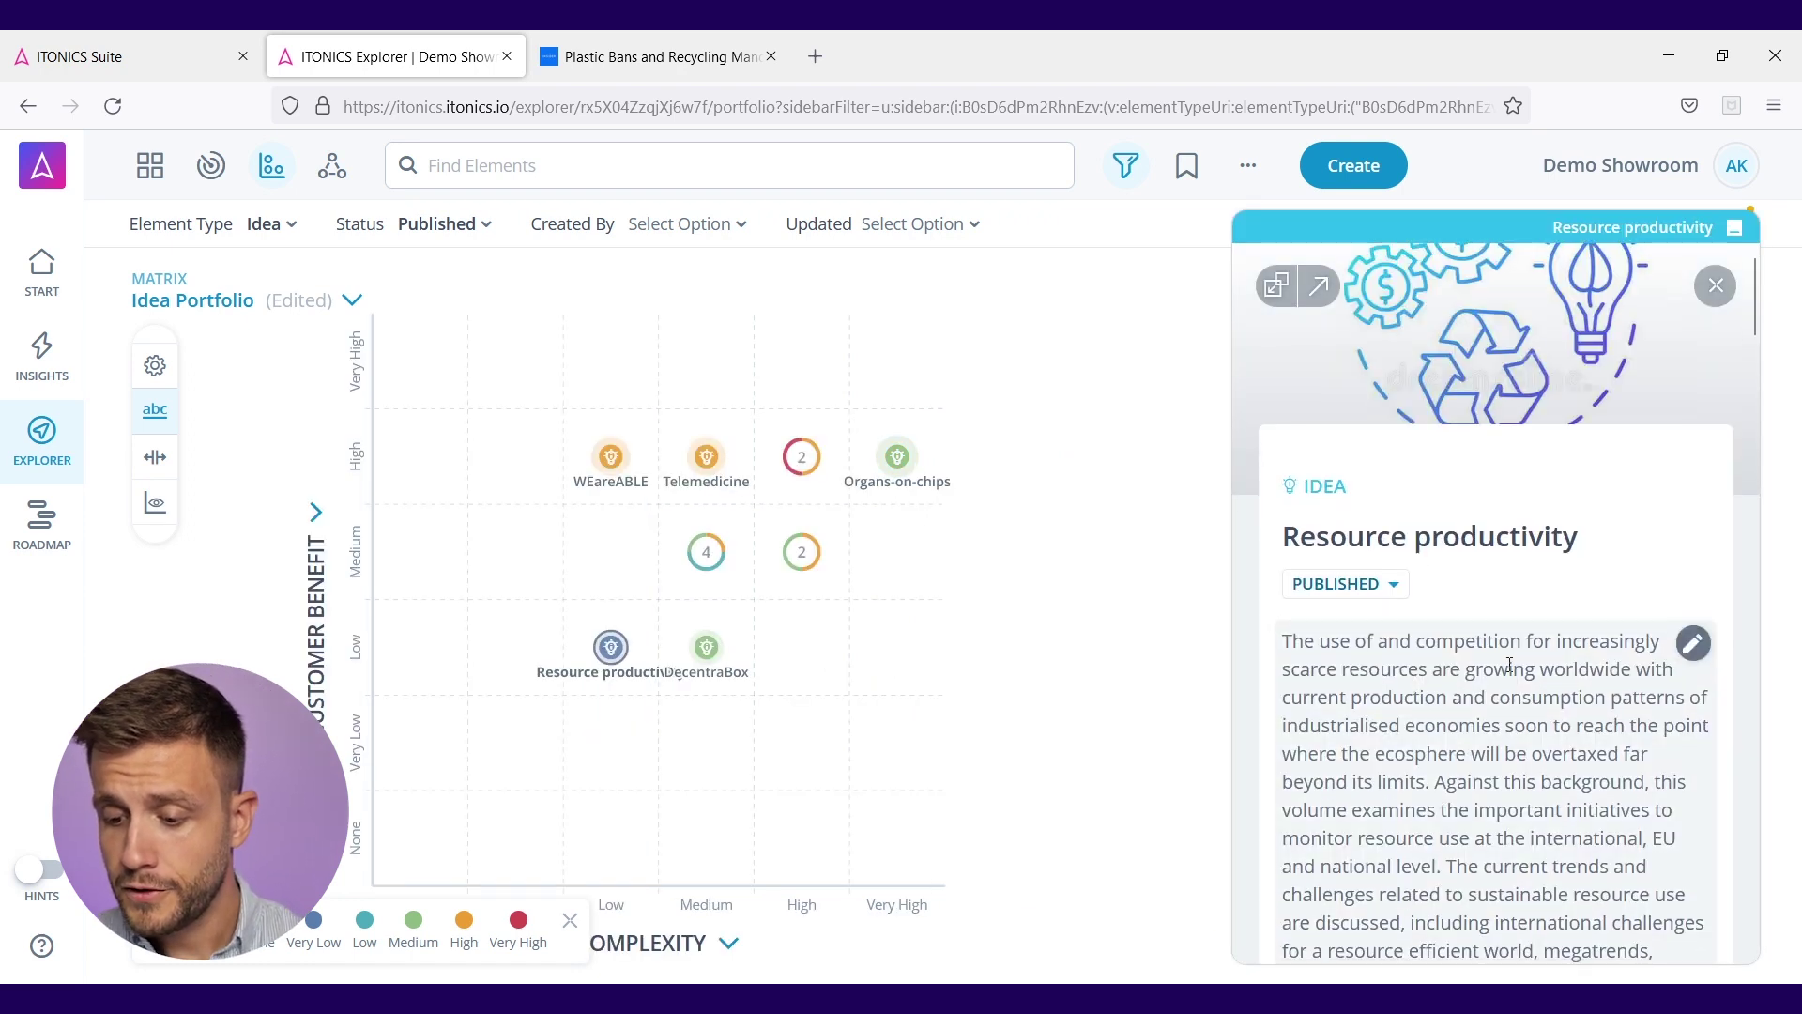
scroll(1509, 665, "down", 1)
scroll(1510, 665, "down", 6)
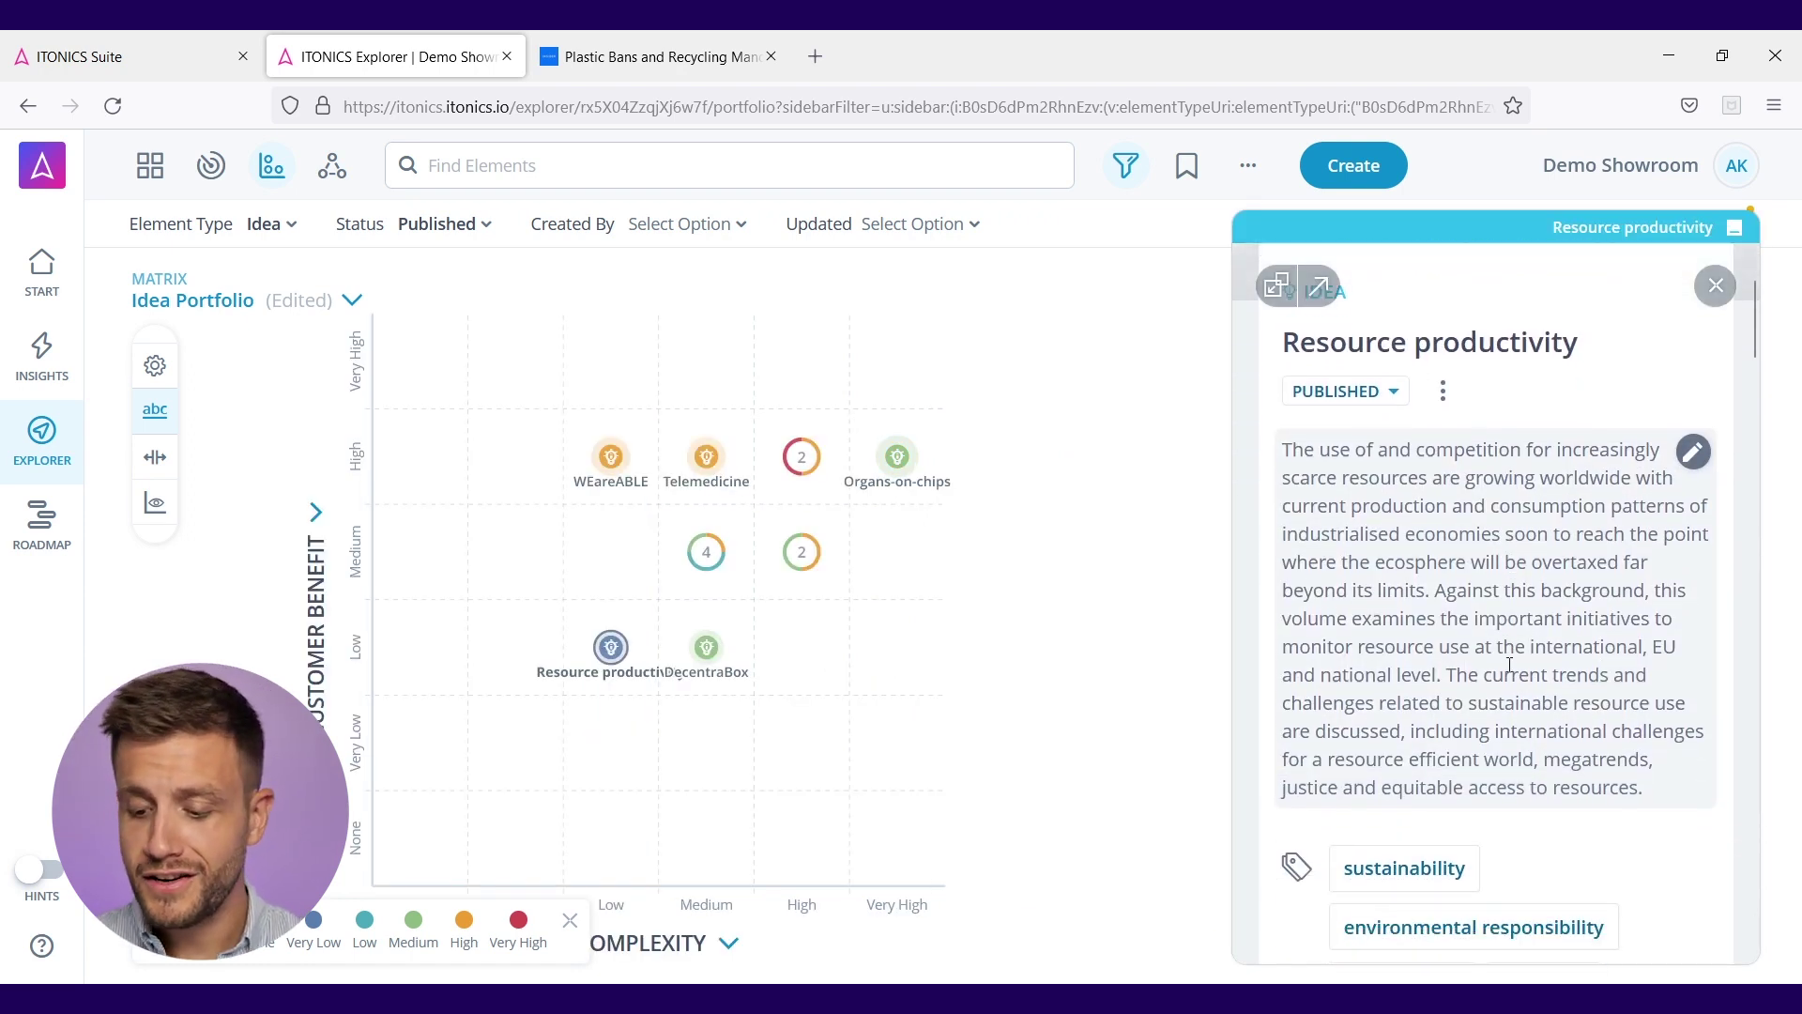
scroll(1512, 672, "down", 1)
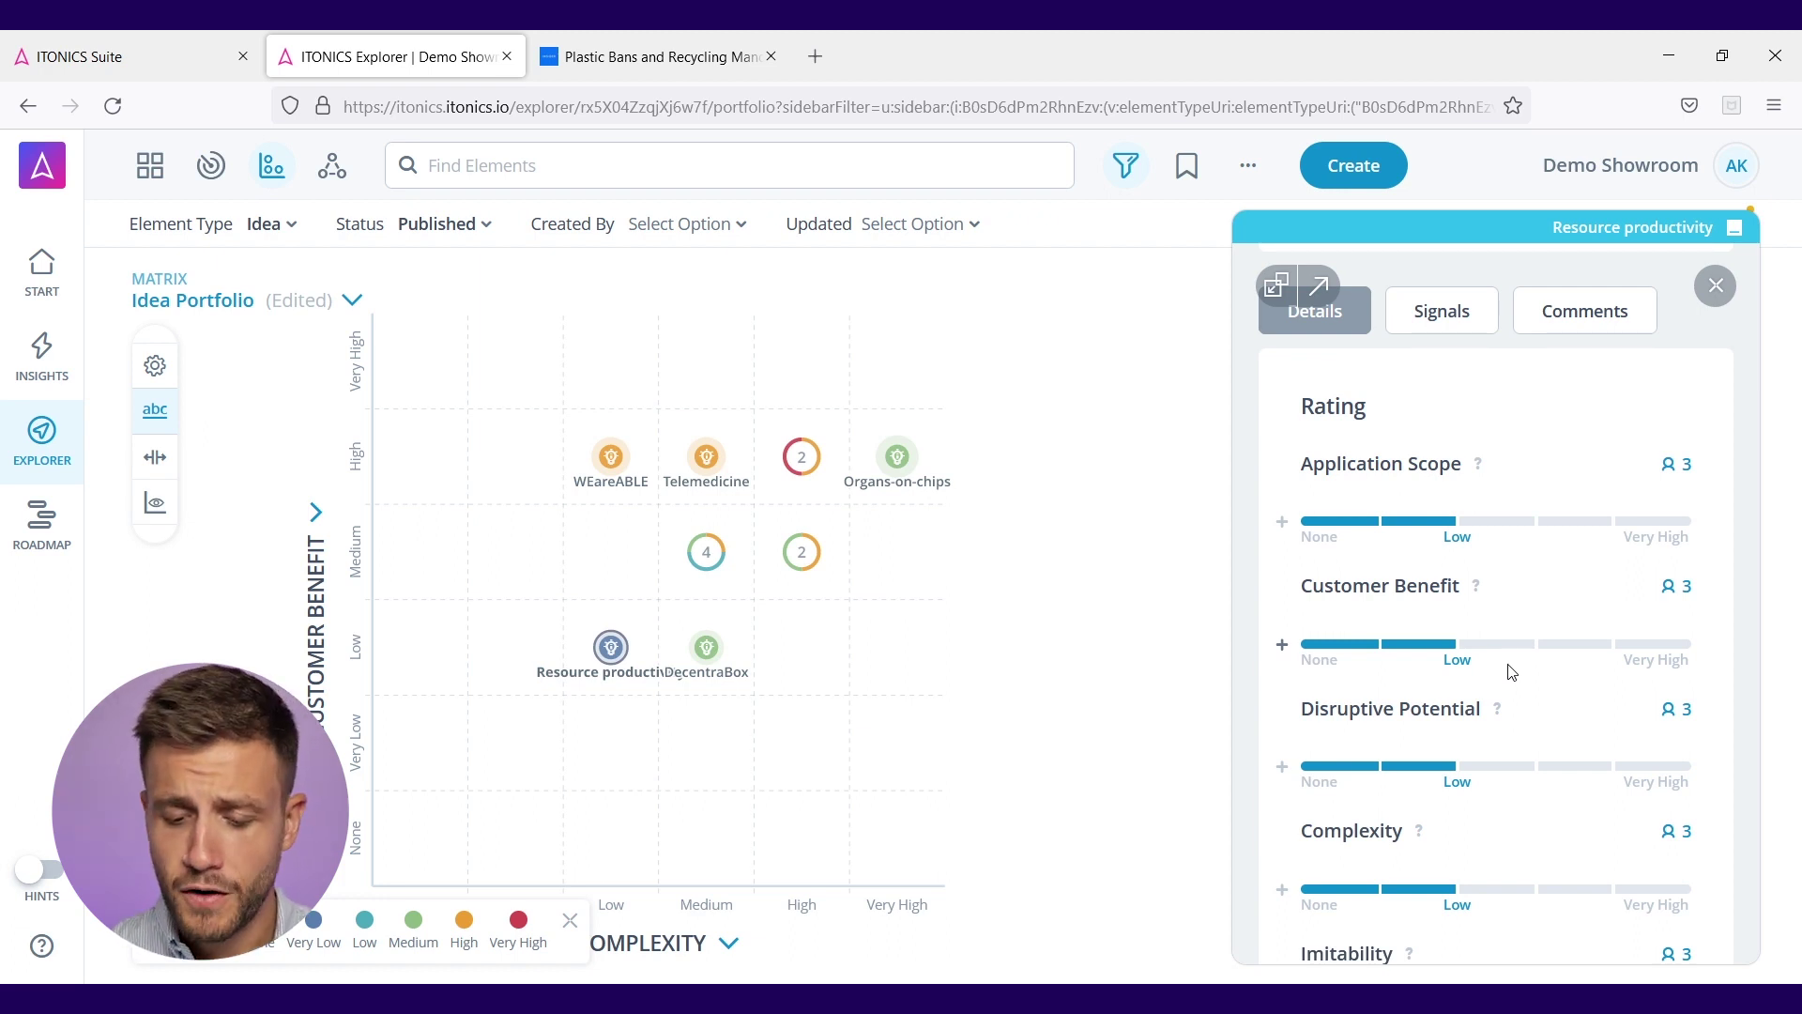
Step: Close the Resource productivity side panel
left_click(1099, 672)
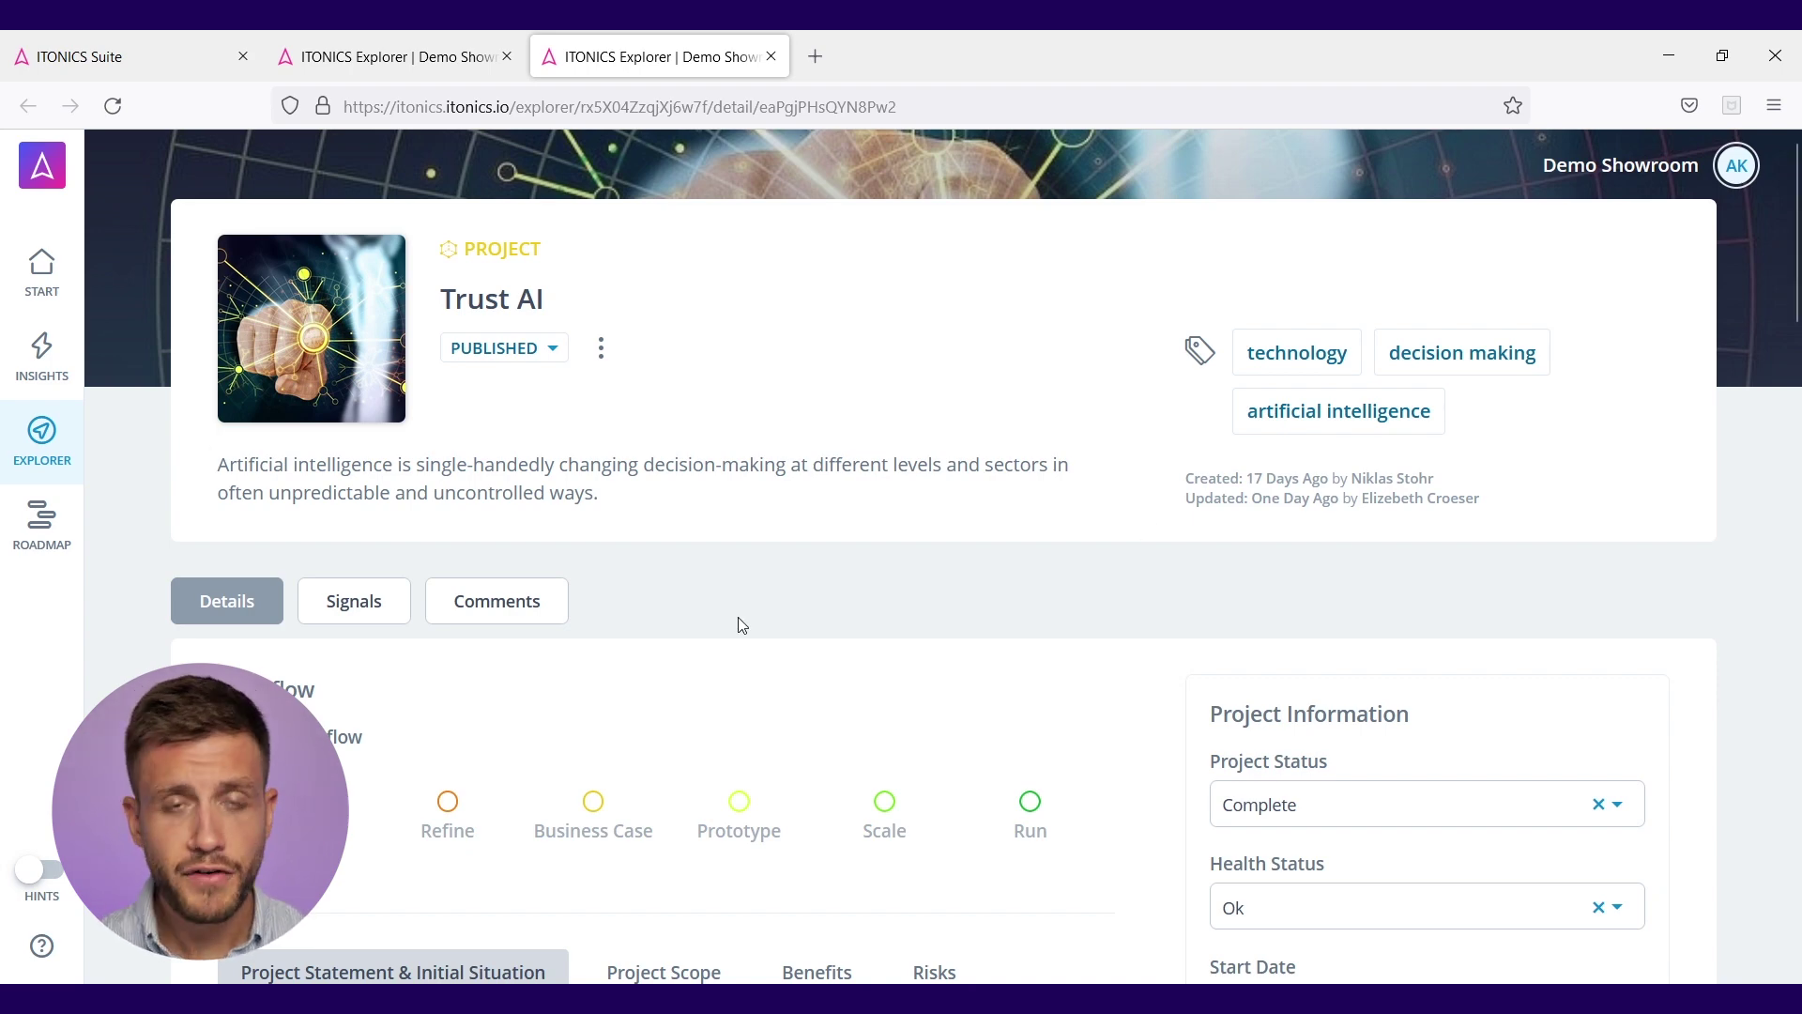
scroll(739, 619, "down", 1)
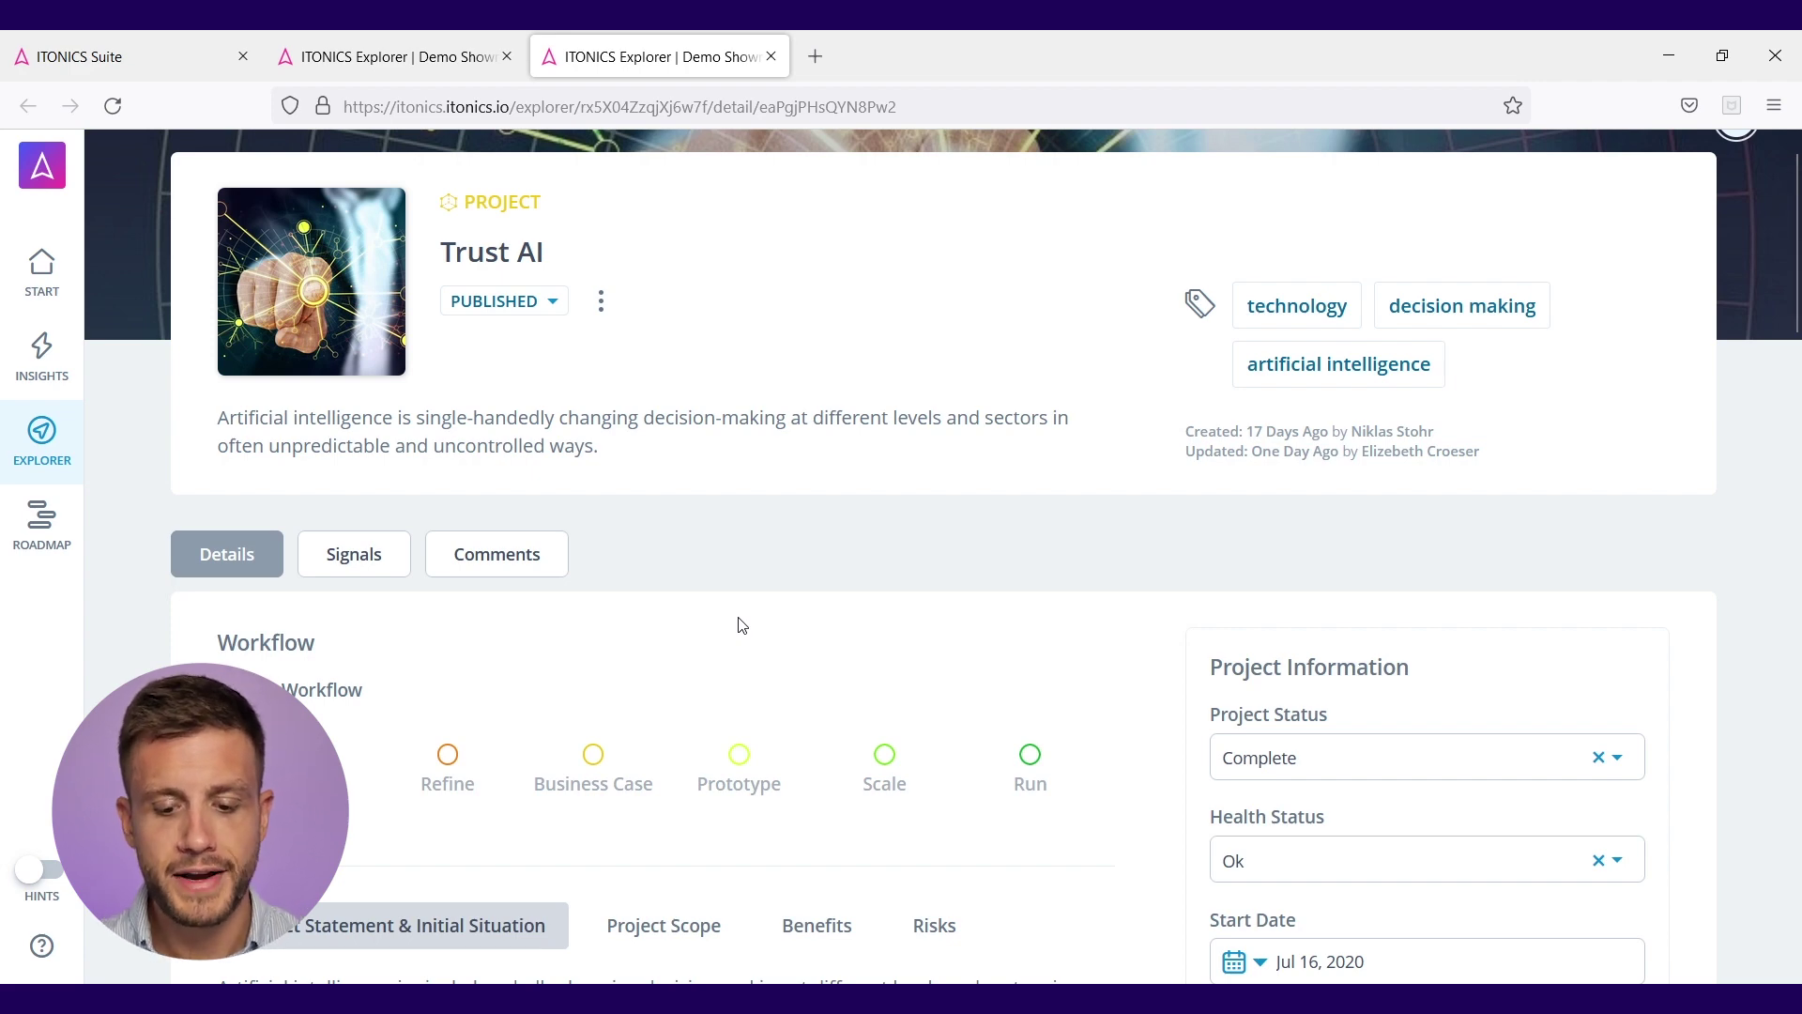
scroll(742, 625, "down", 3)
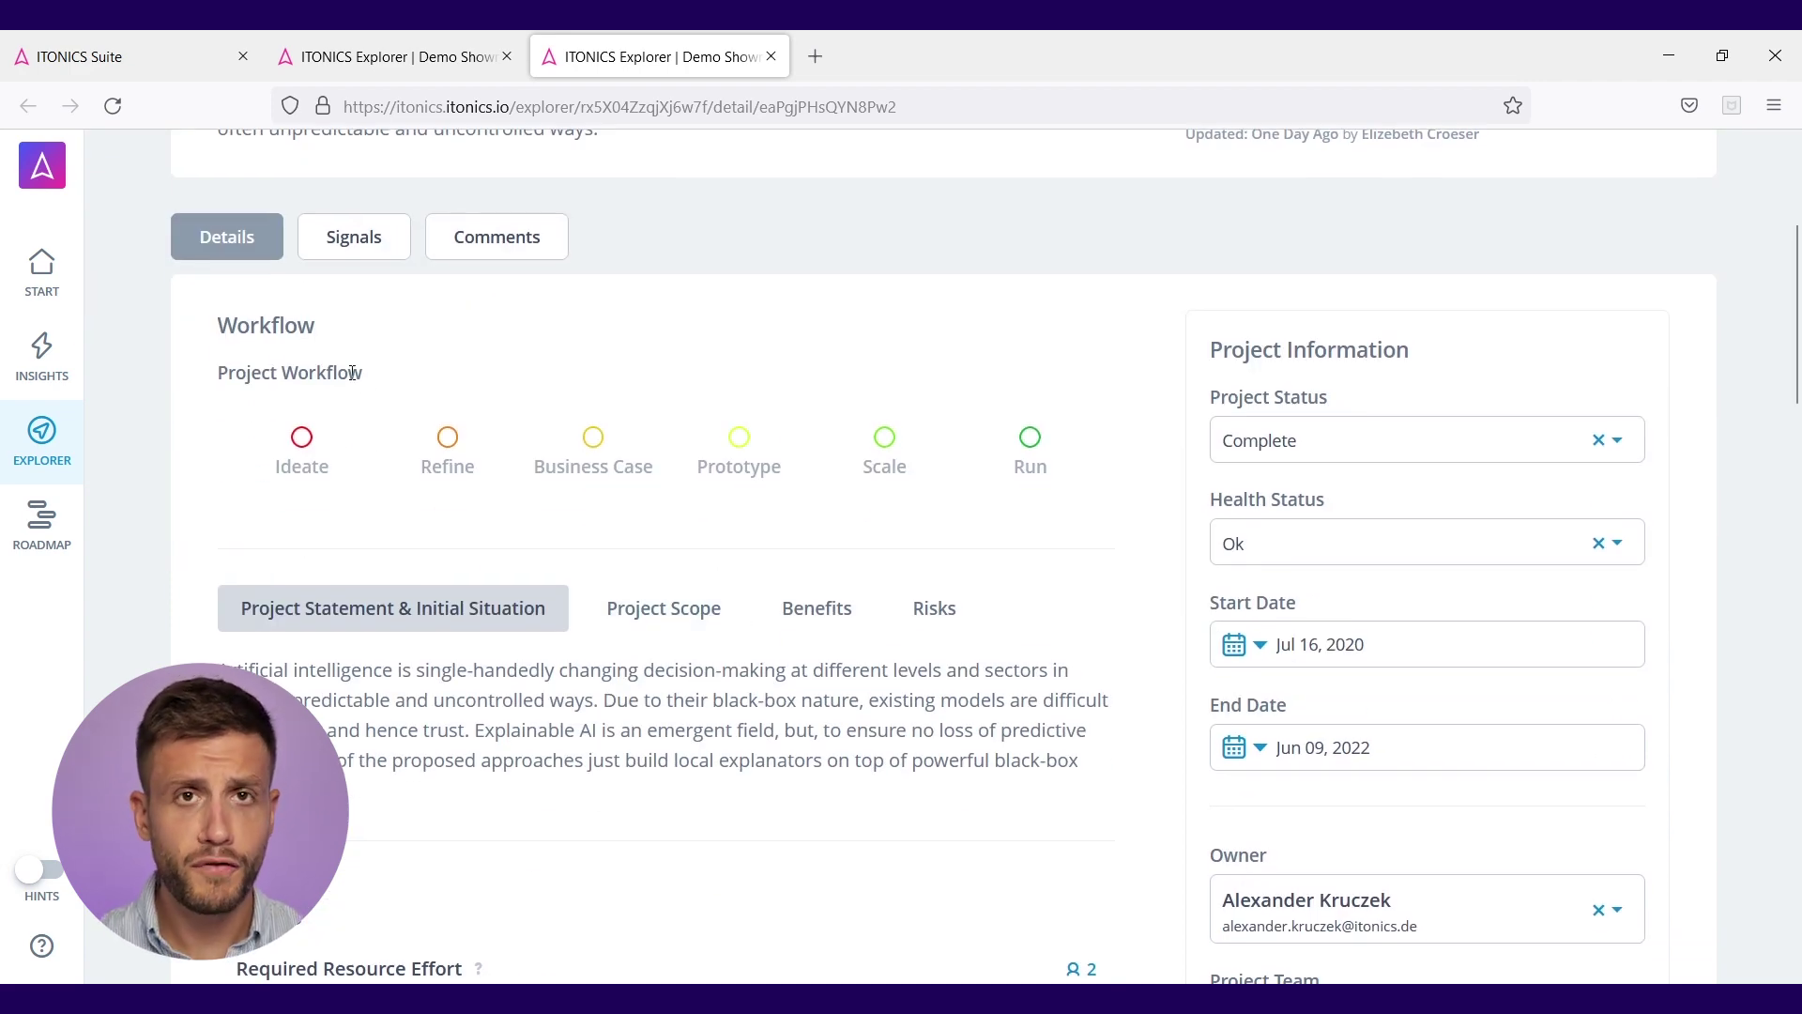
scroll(707, 620, "down", 3)
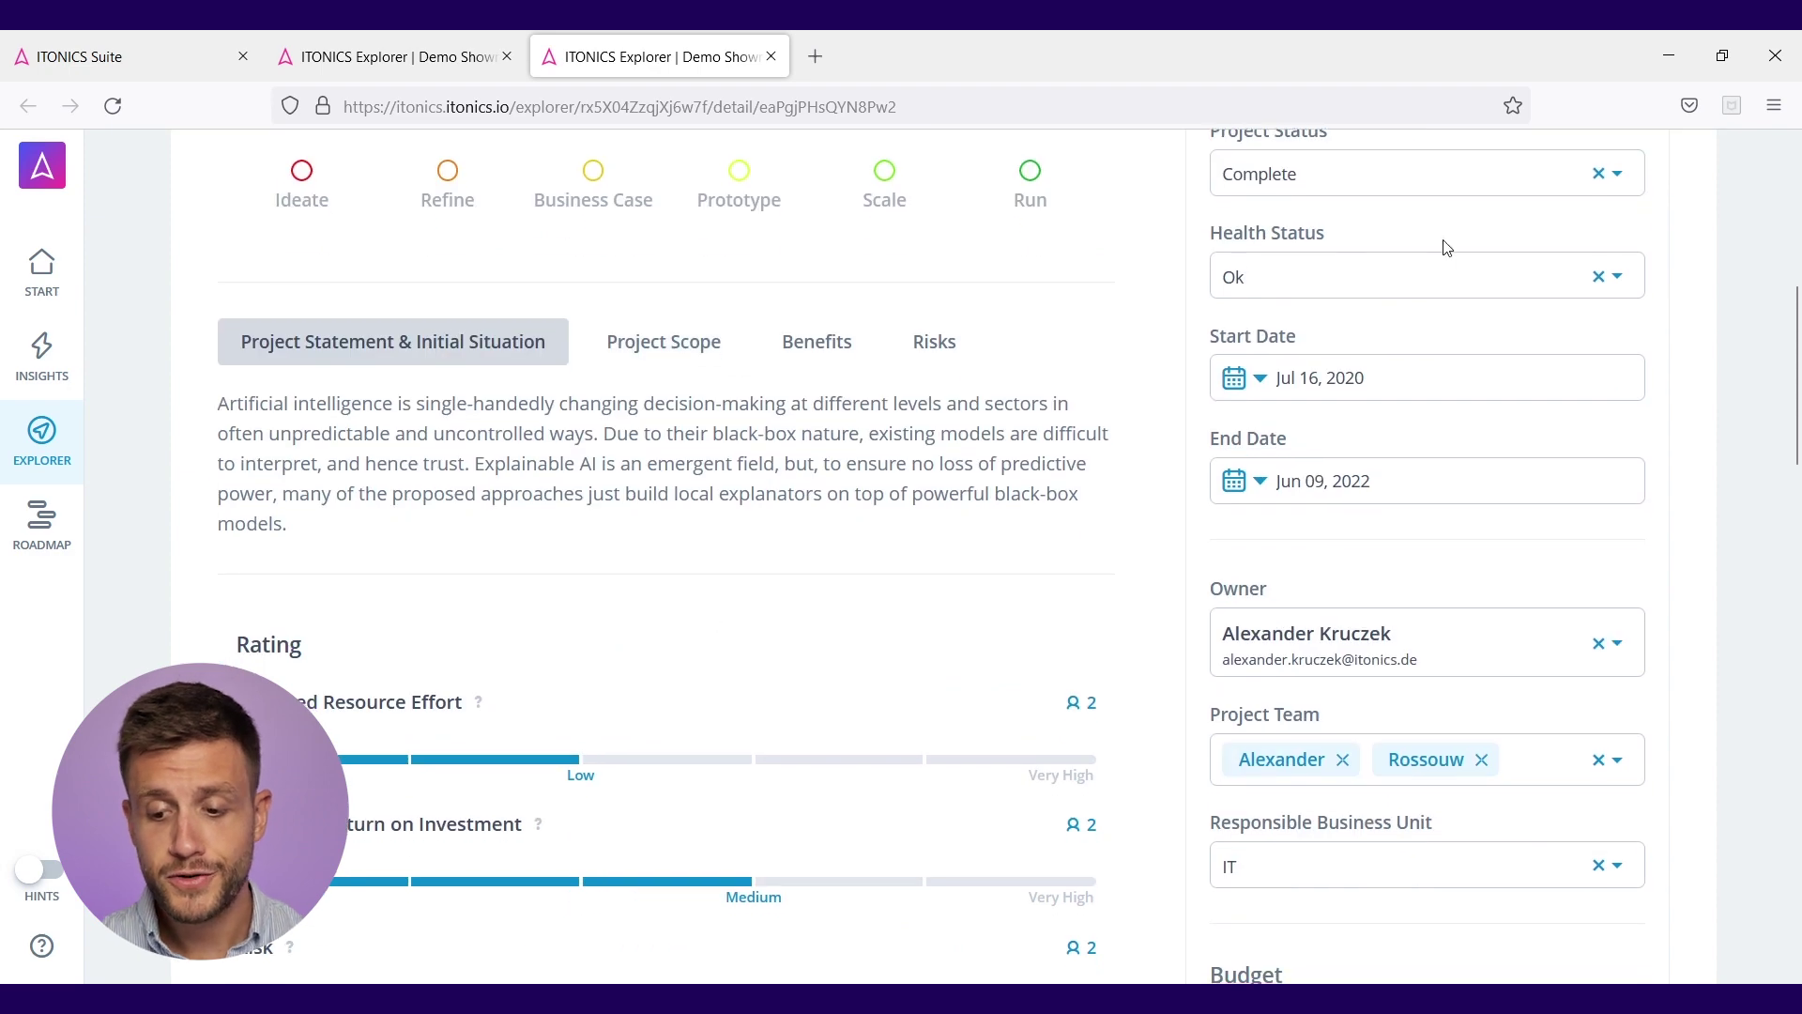
scroll(977, 628, "down", 3)
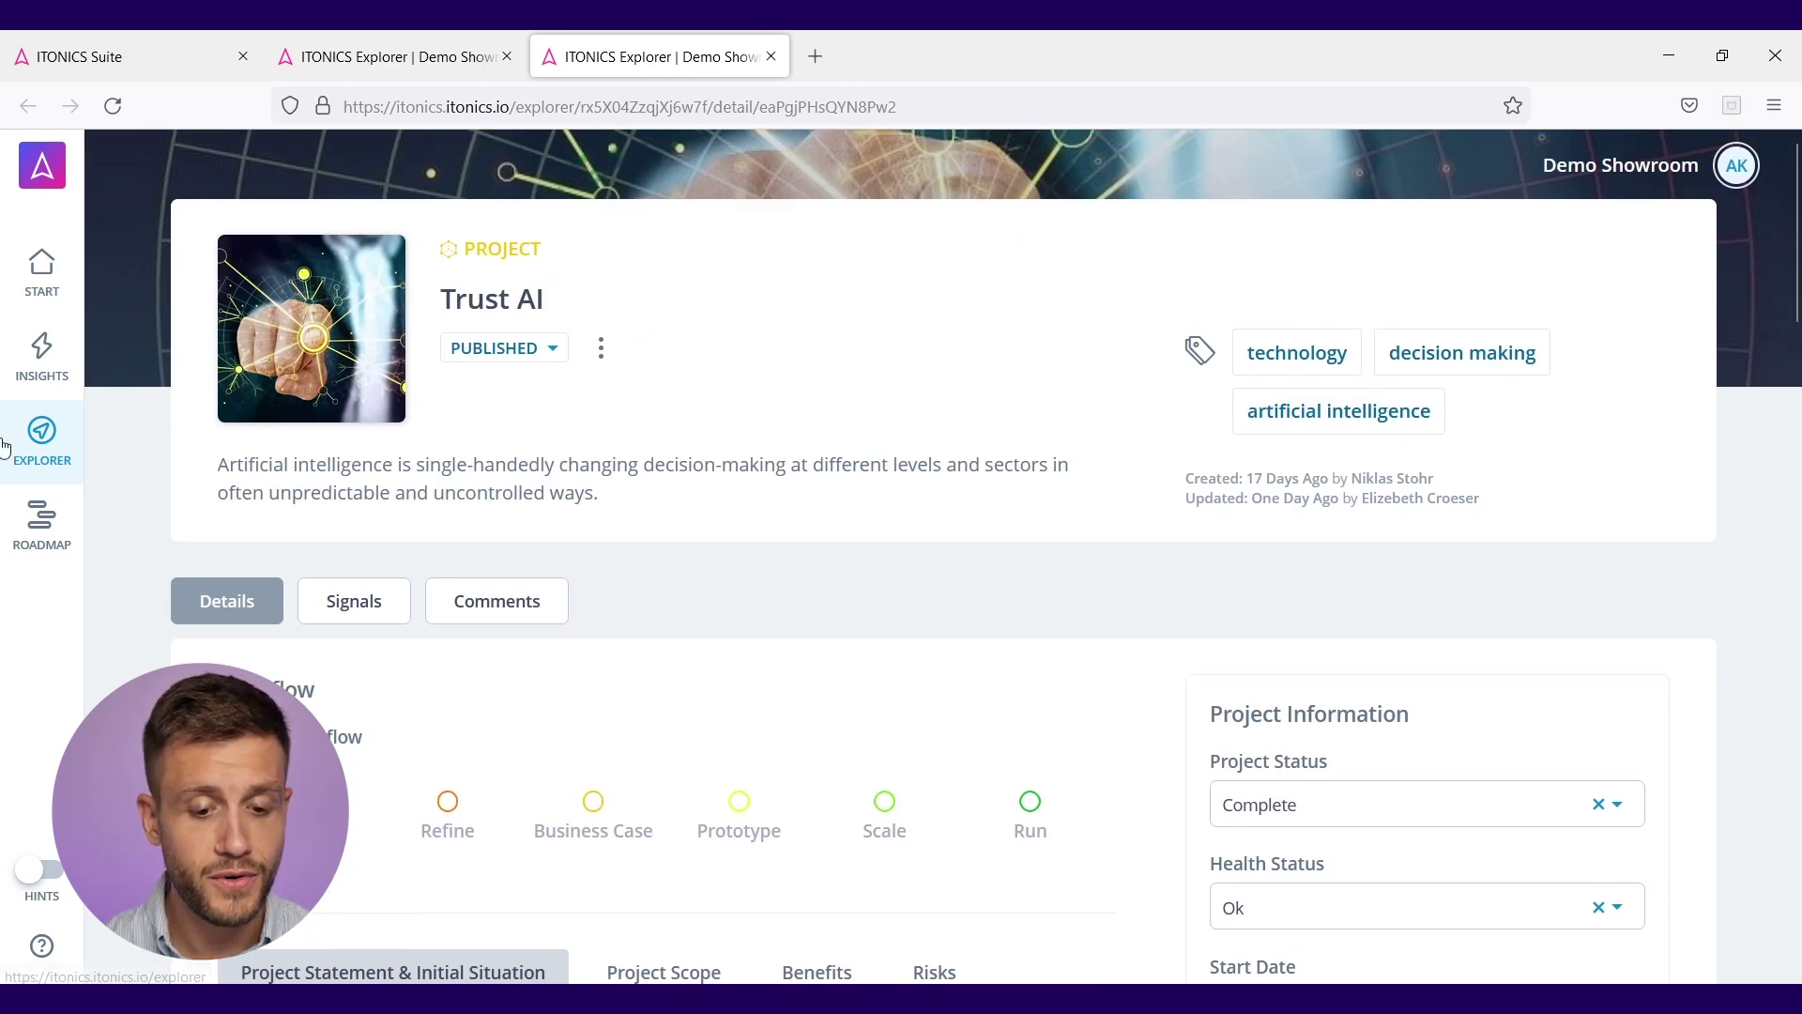
Step: Filter the Explorer to show only Project elements
left_click(56, 441)
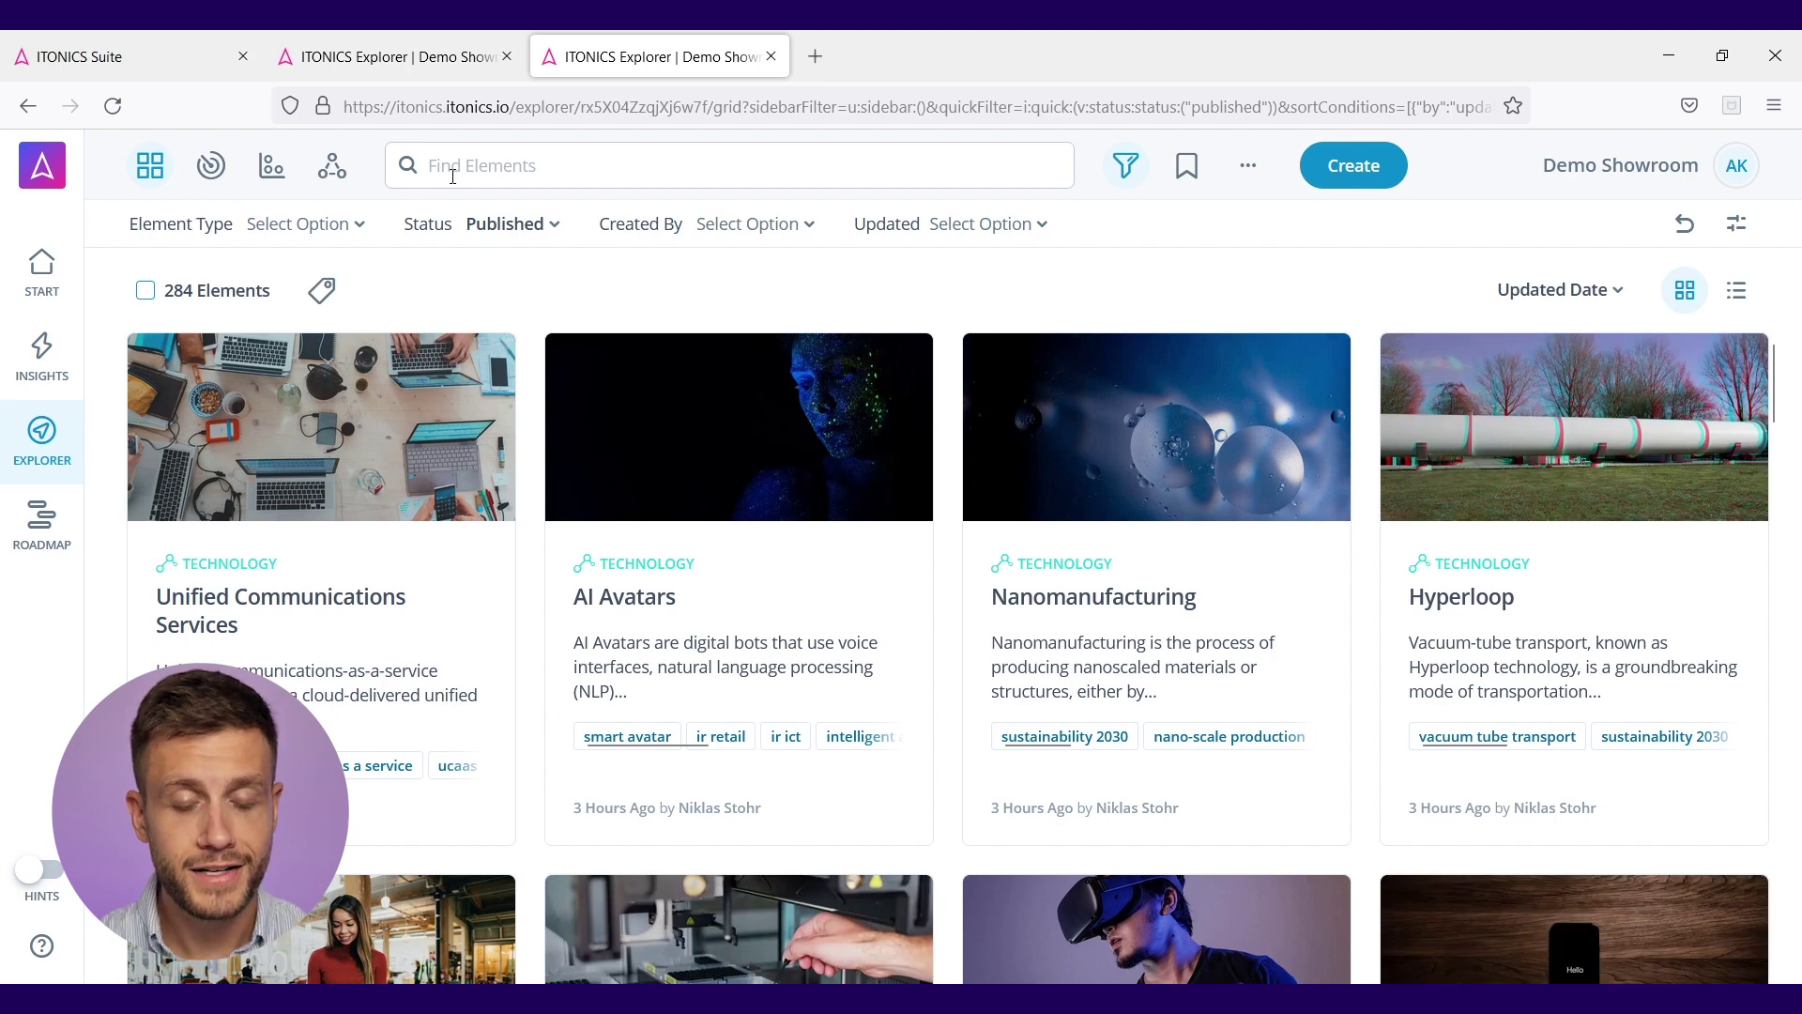
left_click(340, 227)
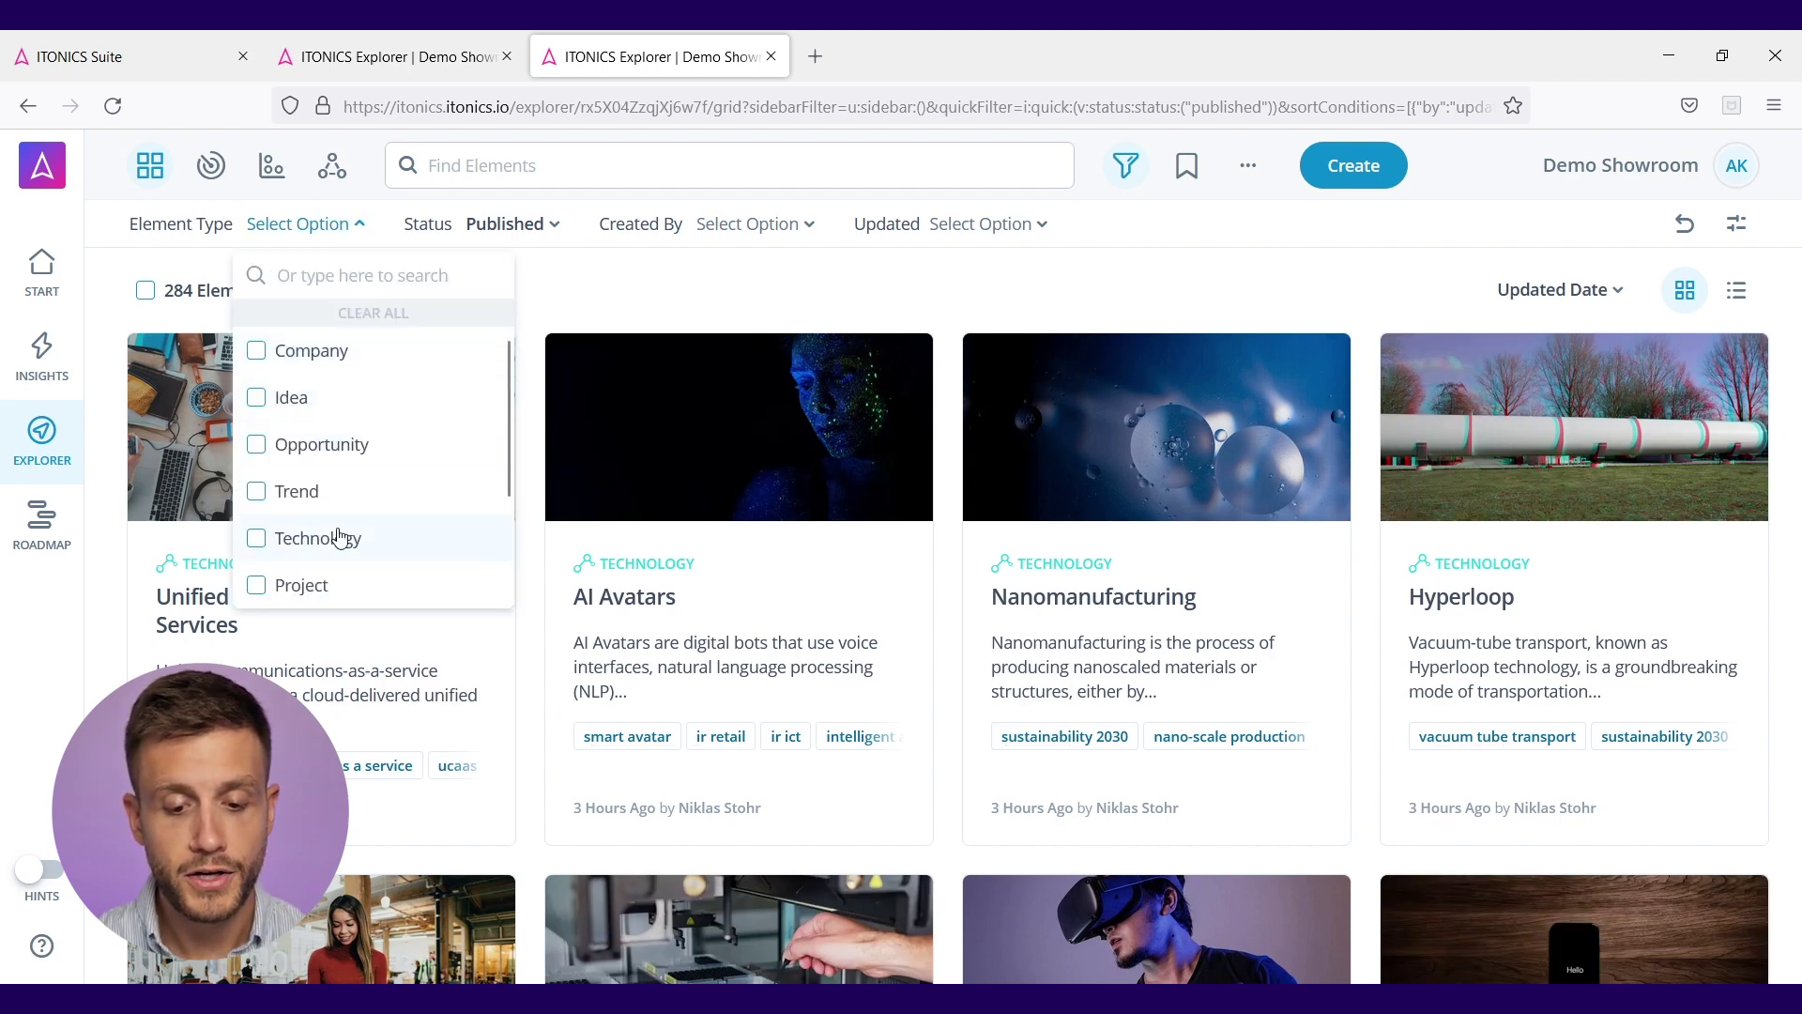
scroll(342, 526, "down", 1)
left_click(345, 485)
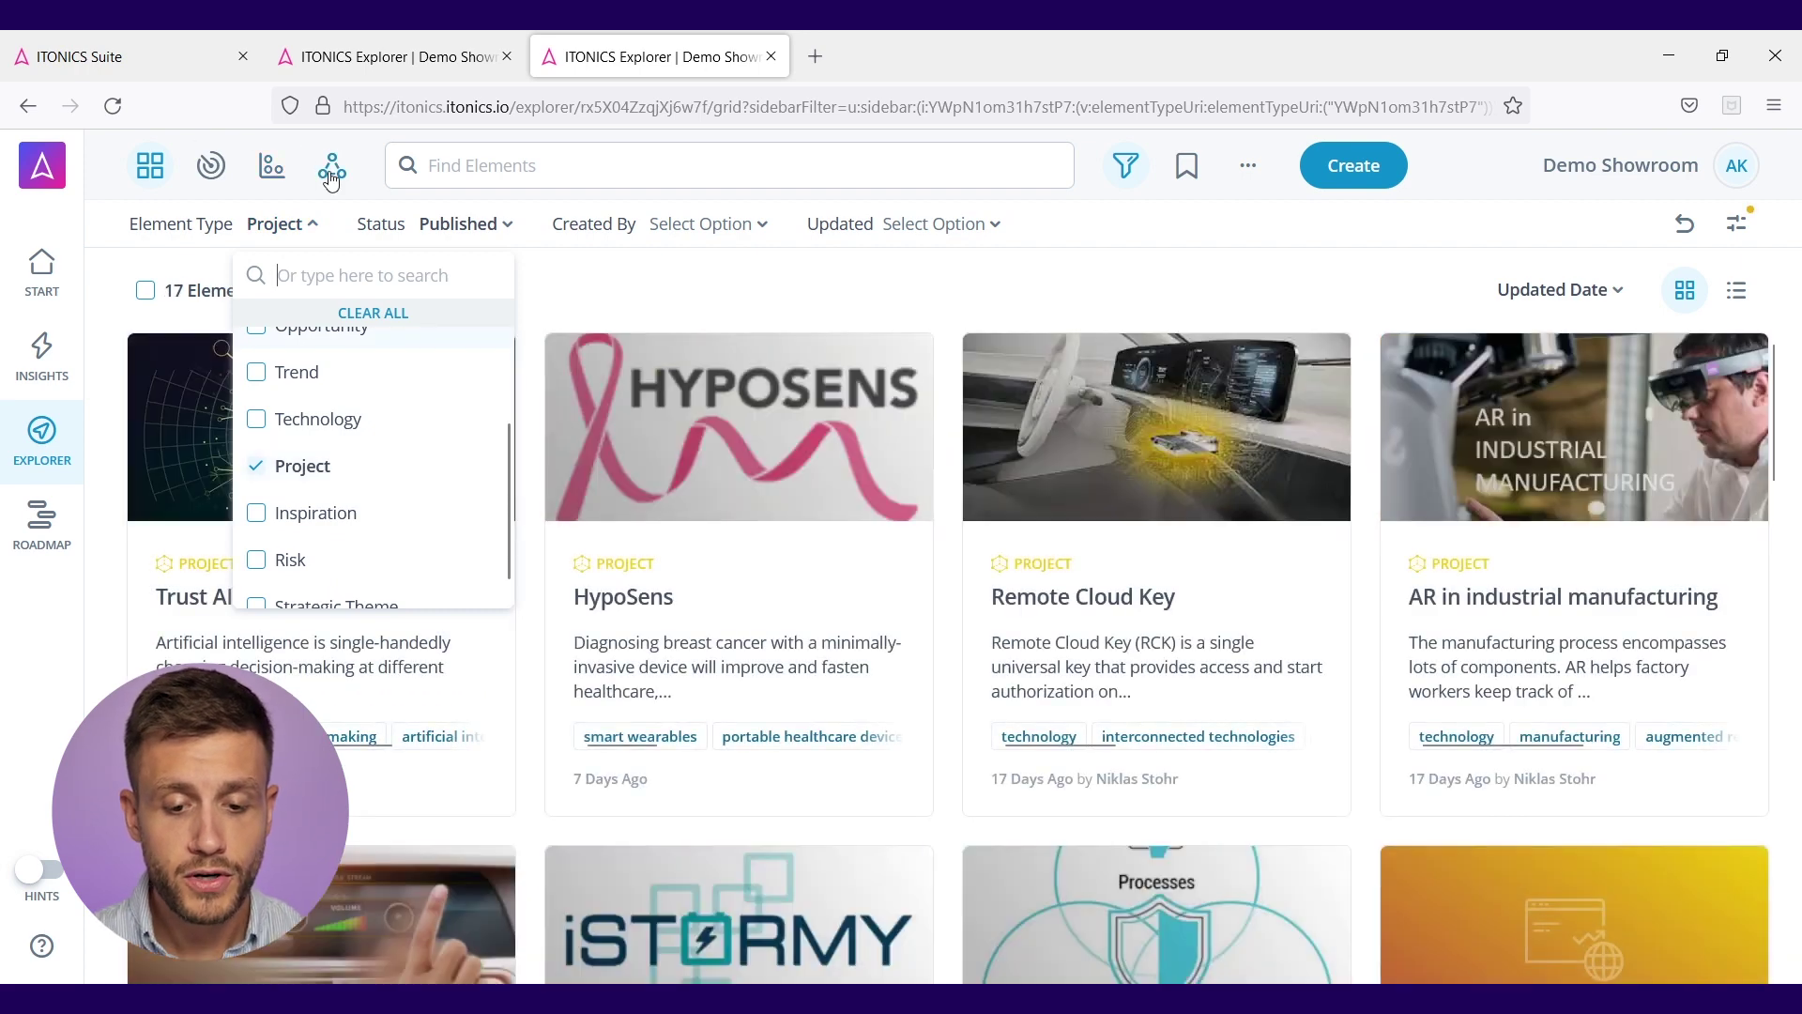
Step: Display the projects, including Trust AI, in the Project Portfolio matrix
left_click(284, 173)
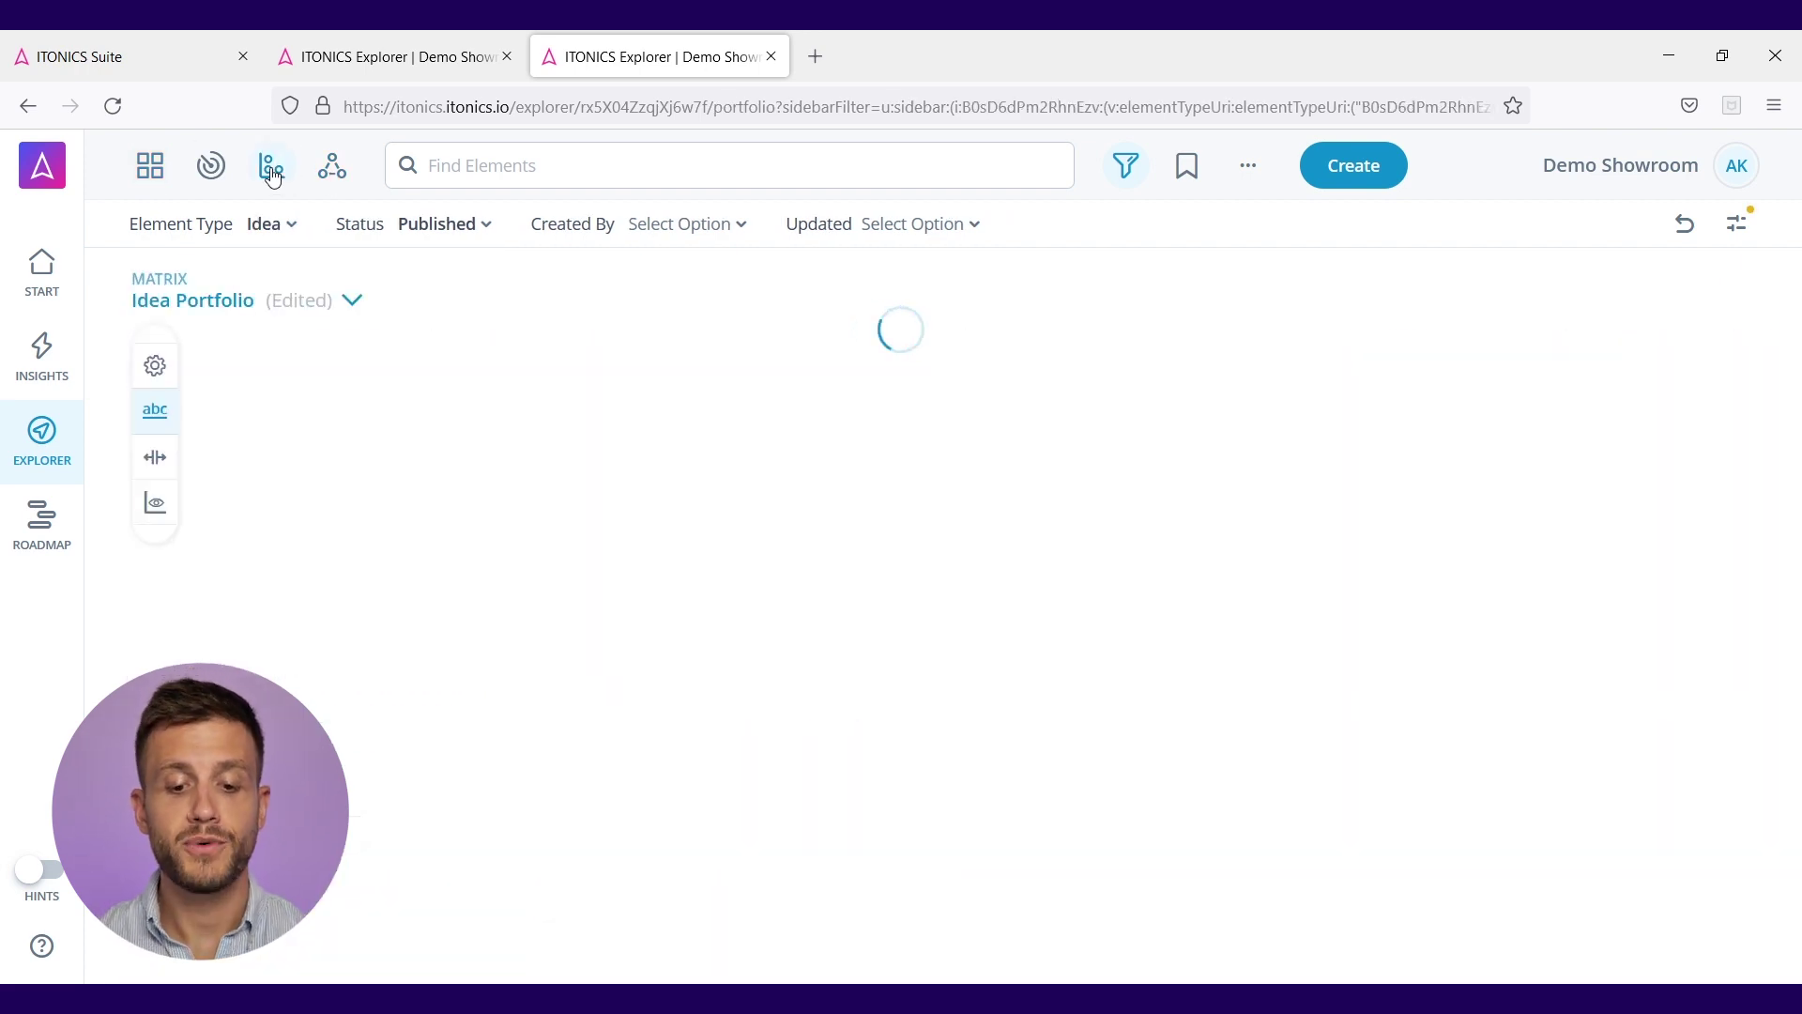
left_click(353, 302)
left_click(319, 507)
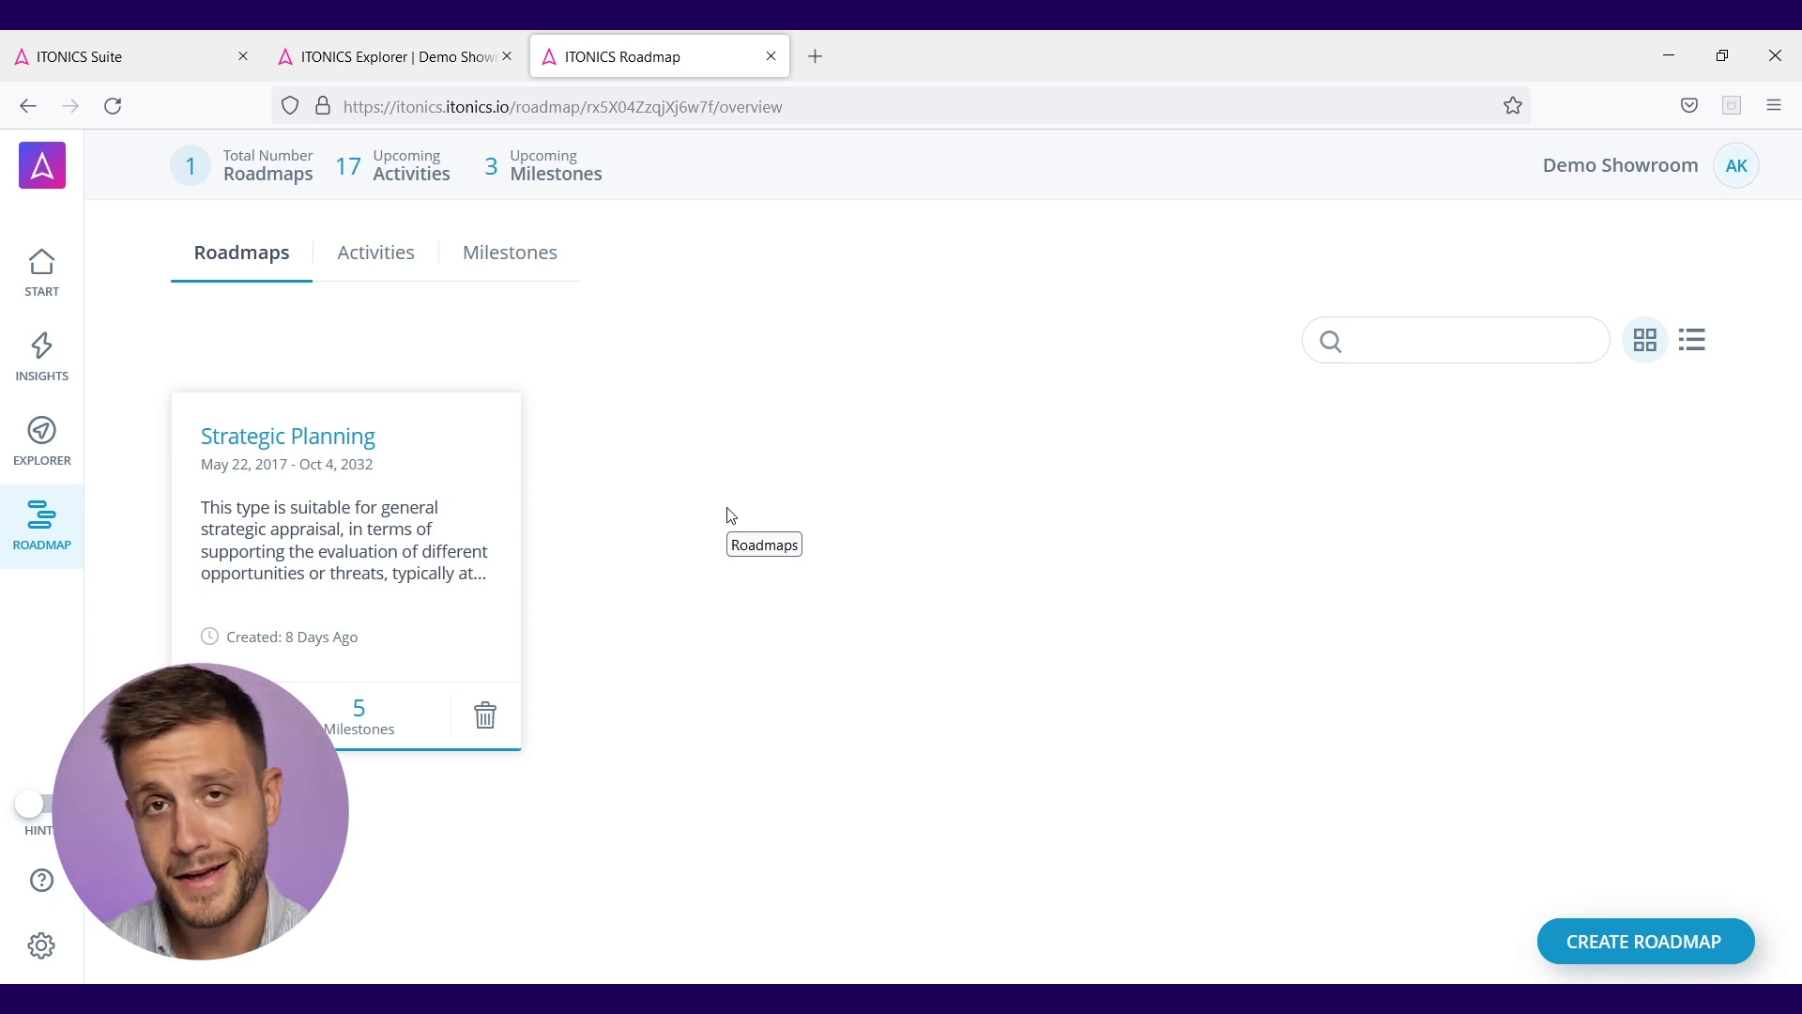
Step: Open the Strategic Planning roadmap card from the Roadmaps overview
left_click_drag(449, 499, 312, 458)
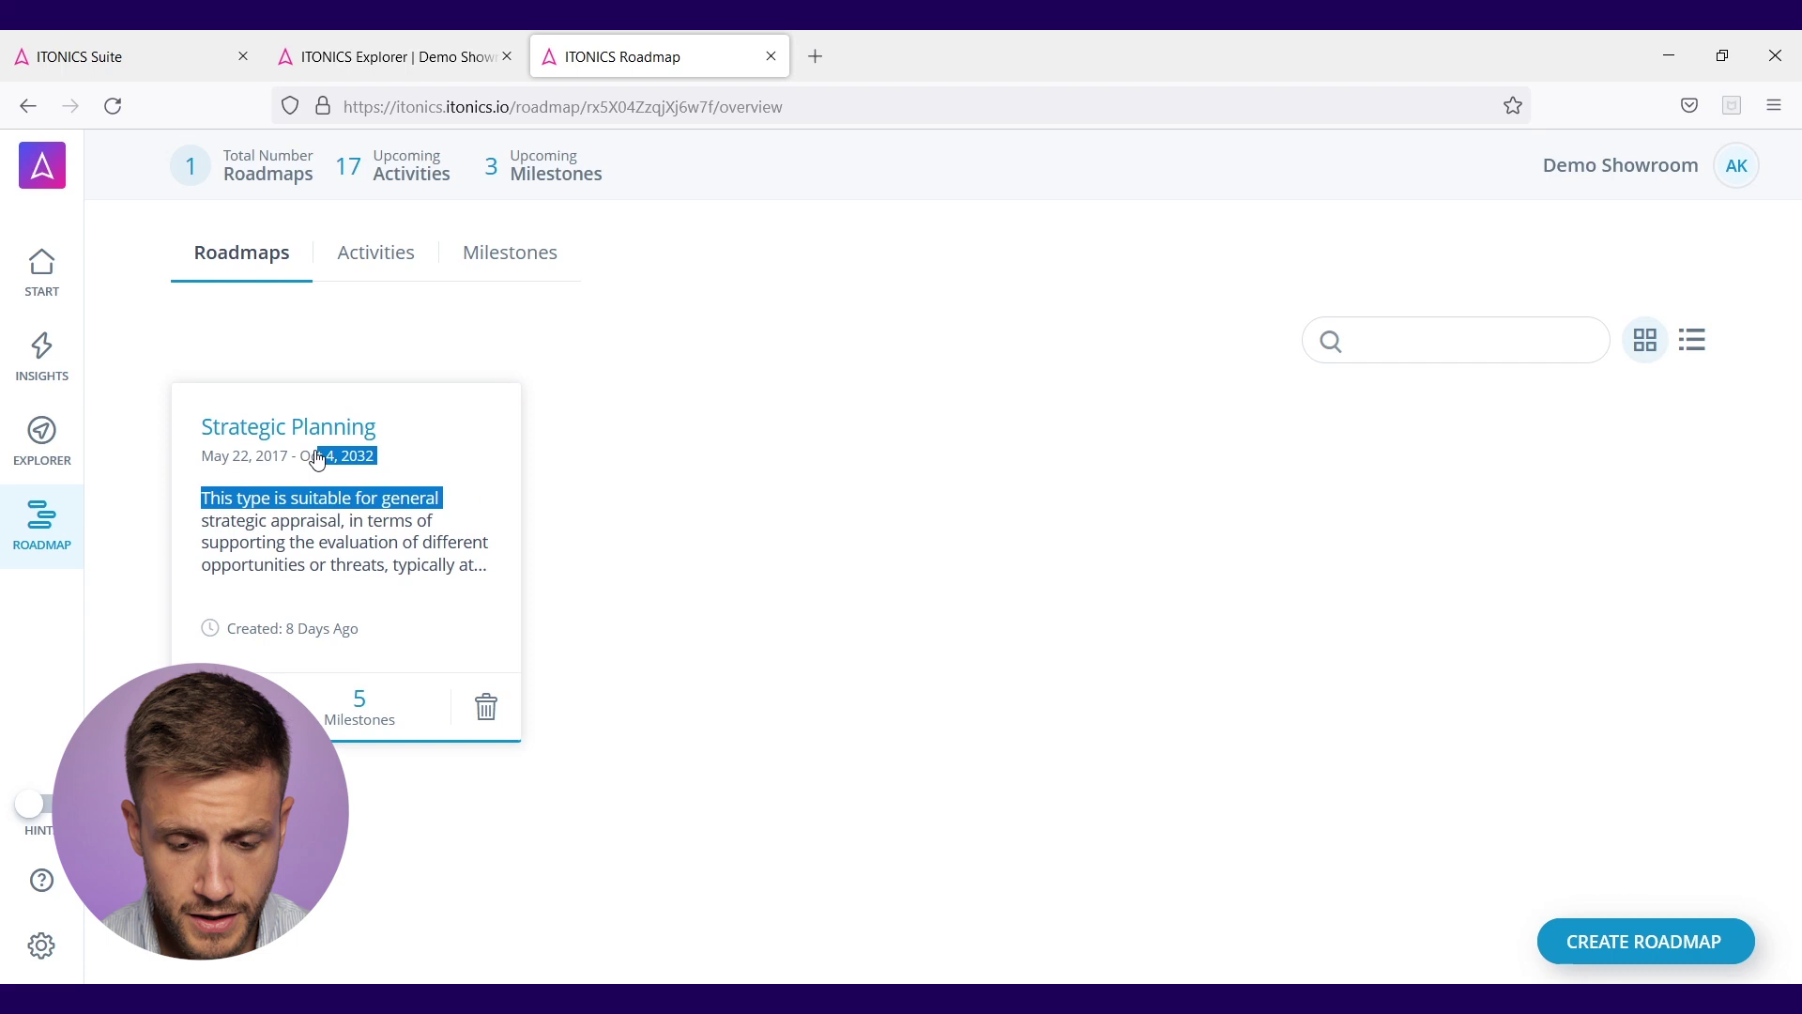
left_click(425, 457)
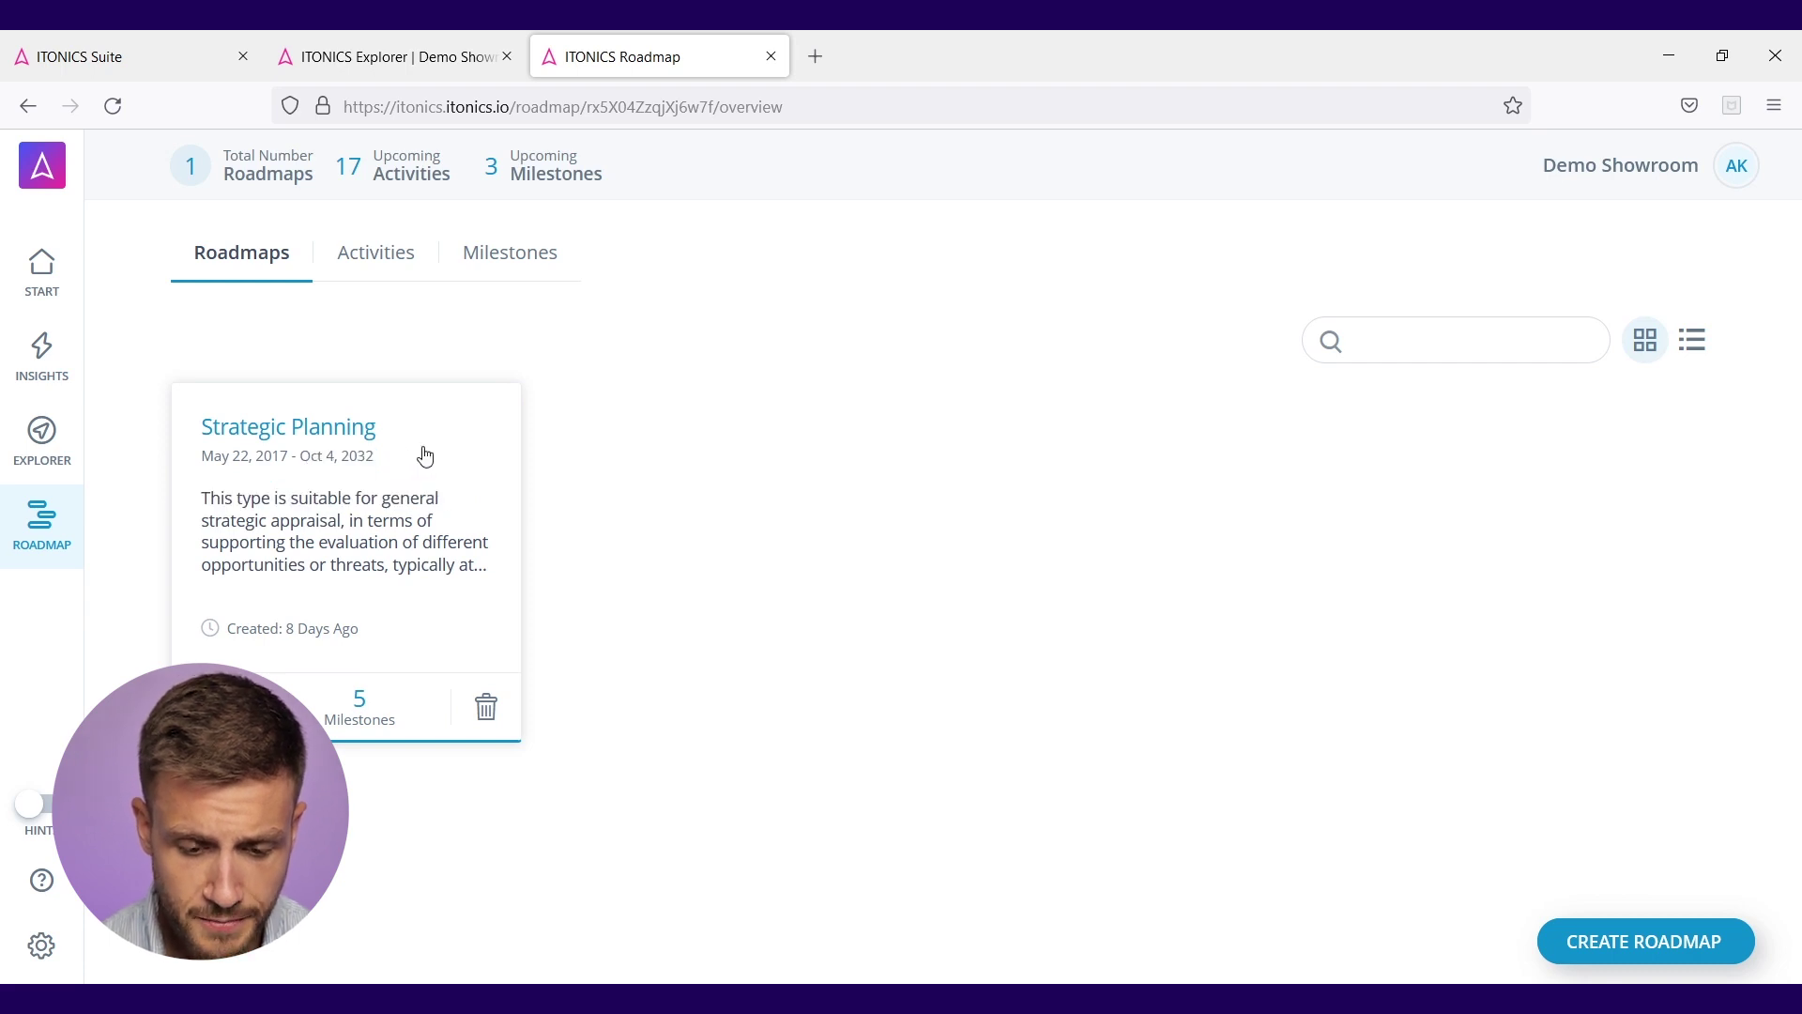
left_click(425, 457)
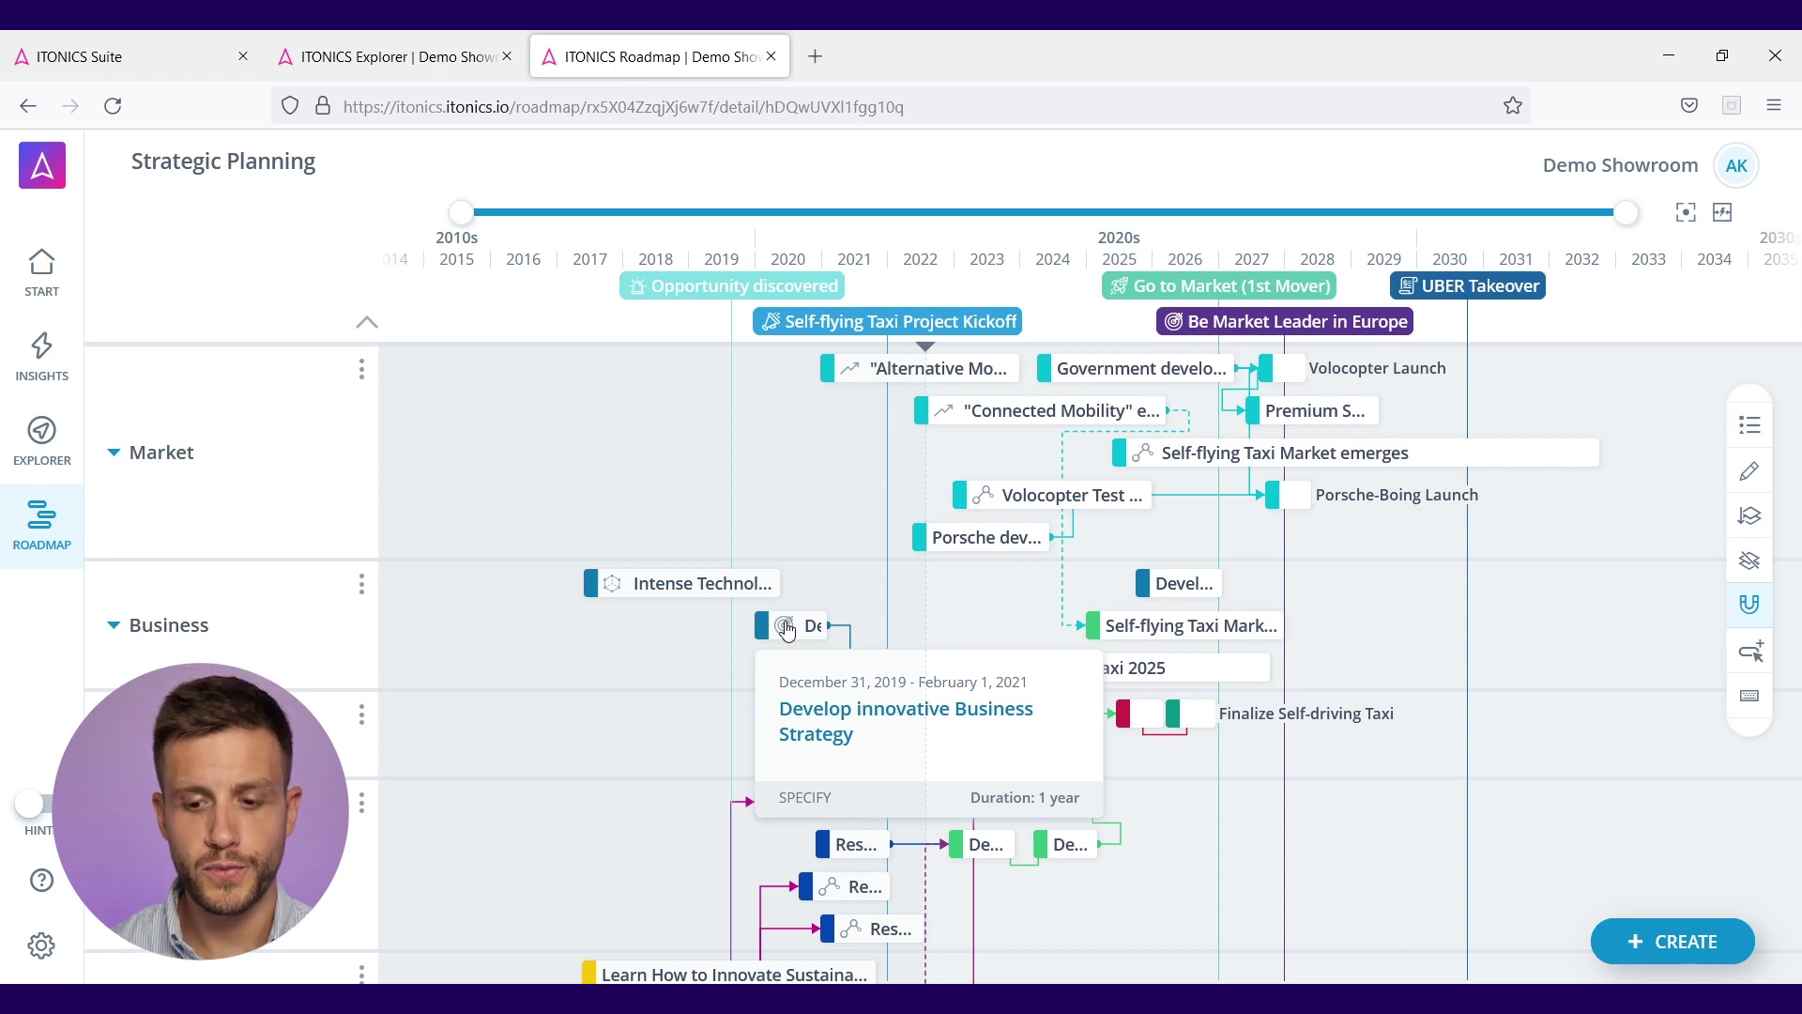
Step: Inspect an item on the Strategic Planning roadmap to see its details
mouse_move(842, 380)
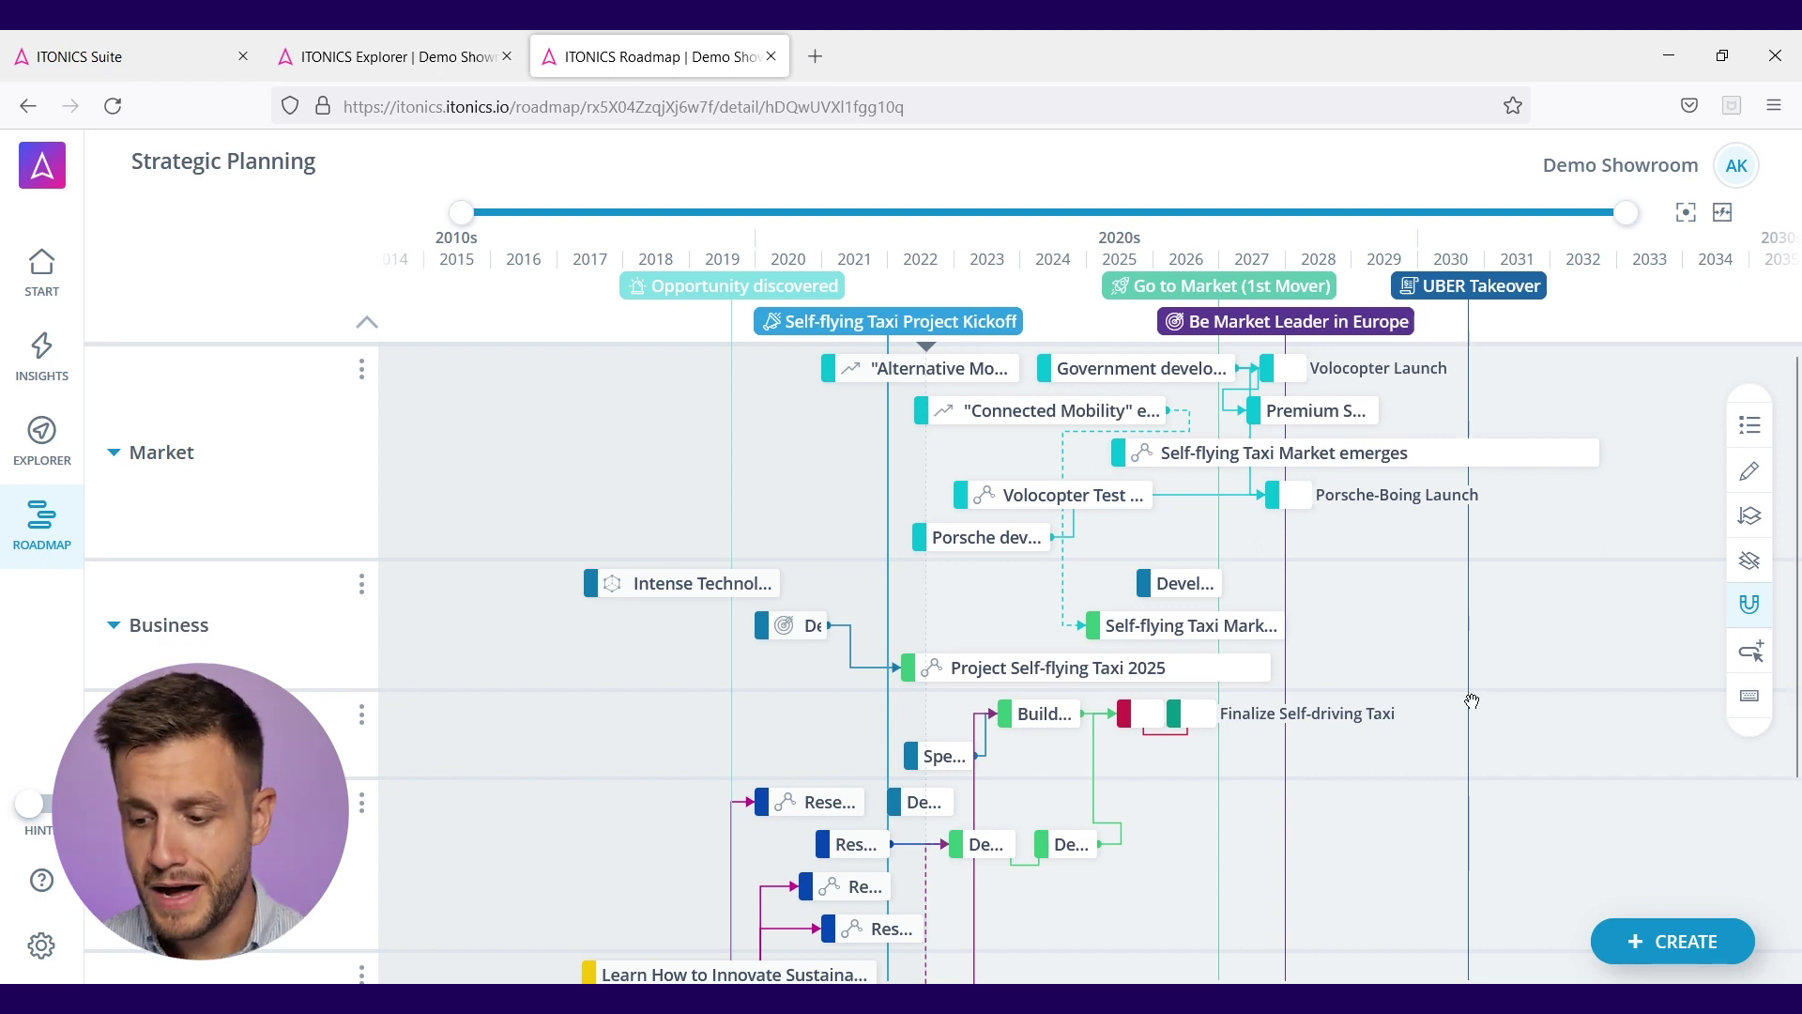
Step: Draw a new untitled activity in the Business row spanning September 15, 2029 to May 13, 2032
left_click(1750, 657)
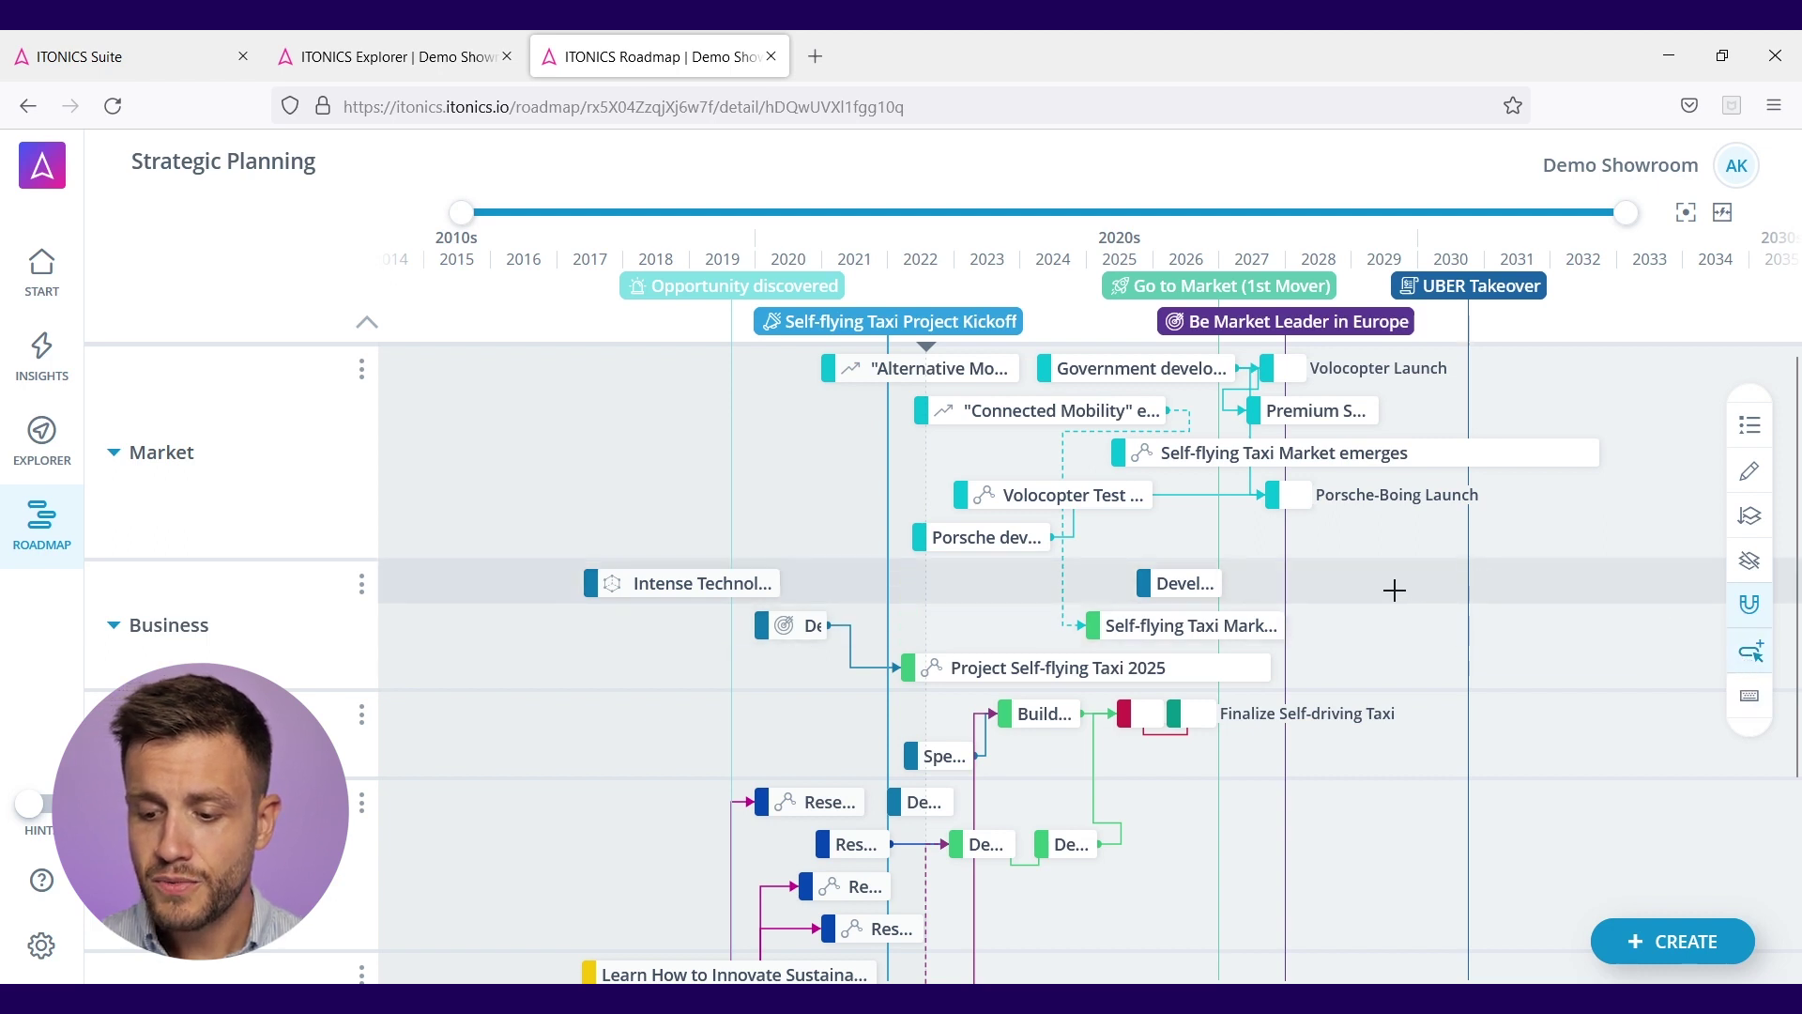
left_click_drag(1399, 617, 1571, 593)
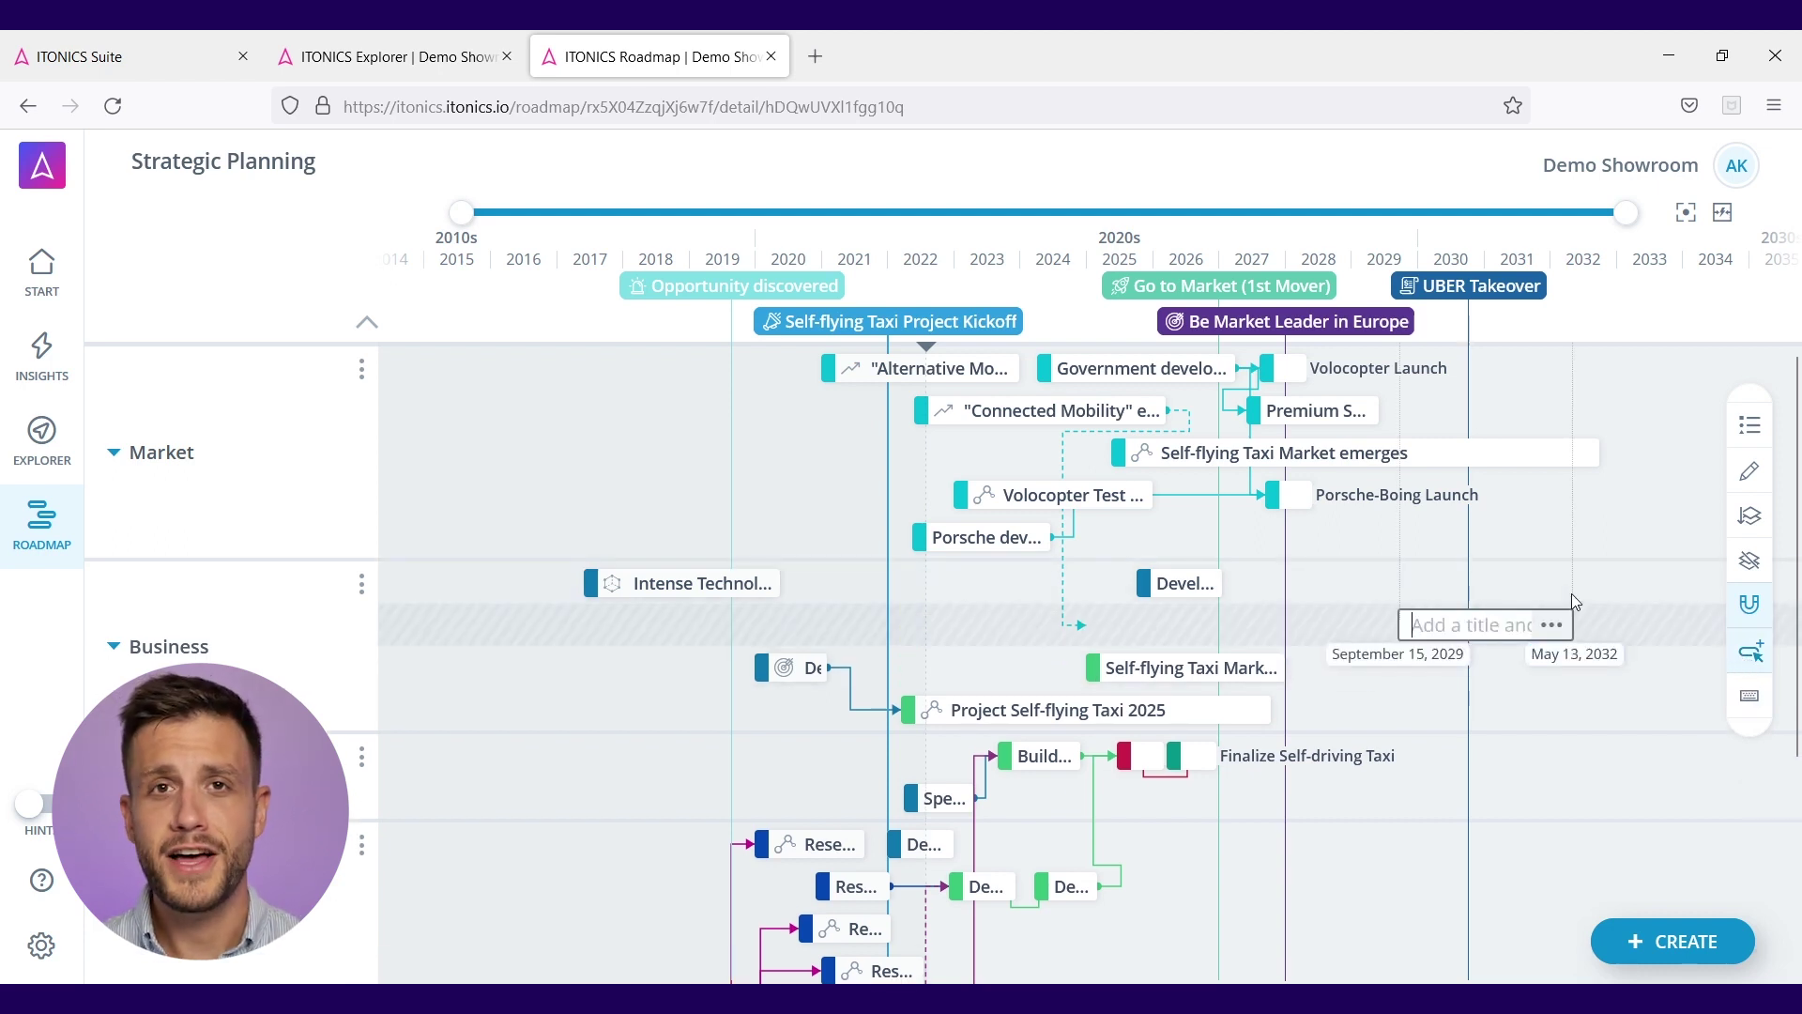